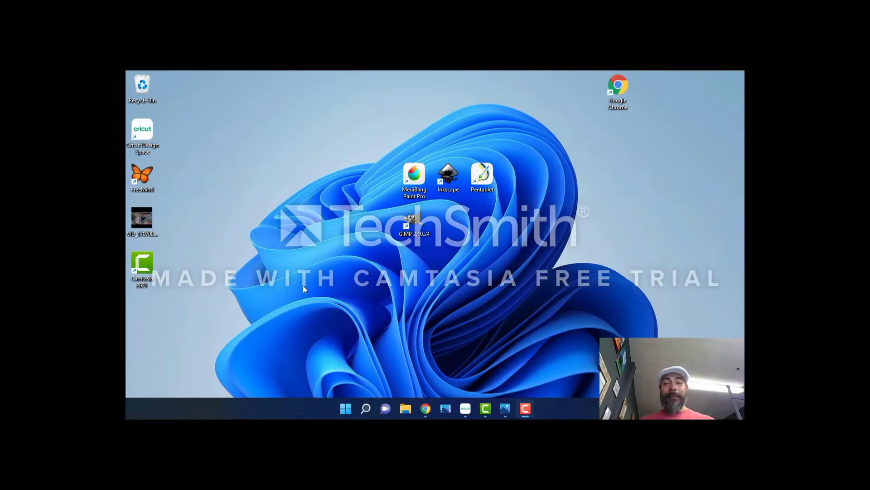
Switch to Chrome, search Google for "Taylor hawkins" and show the image results
{"action": "left_click", "coordinate": [427, 409]}
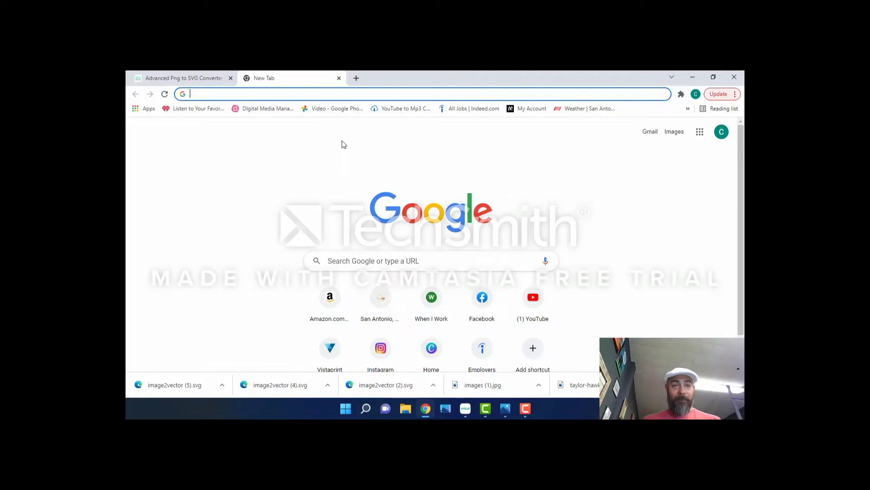
{"action": "type", "text": "t"}
{"action": "key", "text": "BackSpace"}
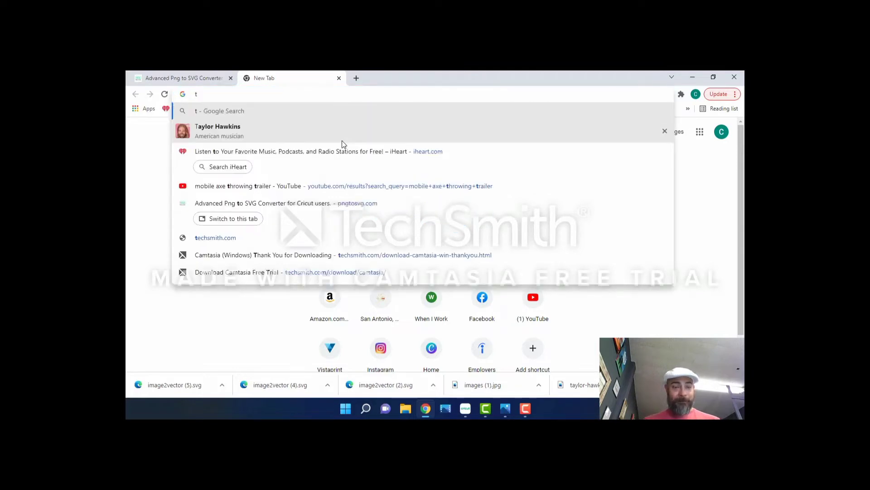
{"action": "key", "text": "BackSpace"}
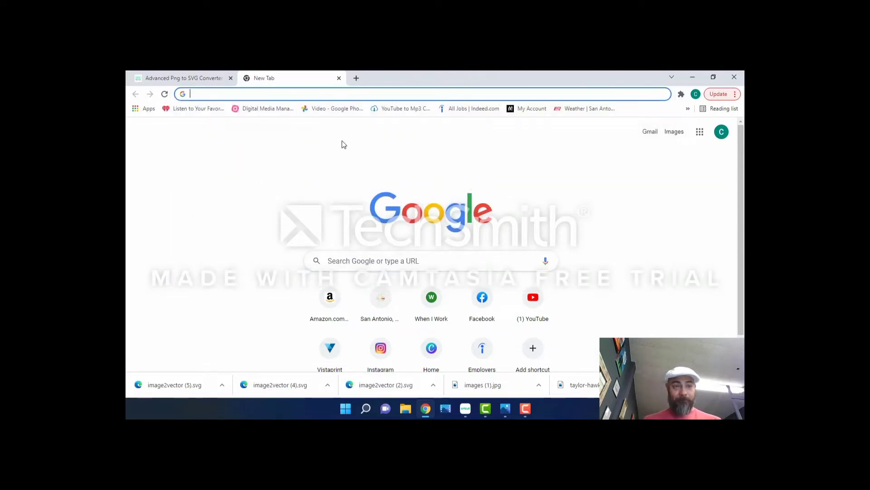
{"action": "type", "text": "Tay"}
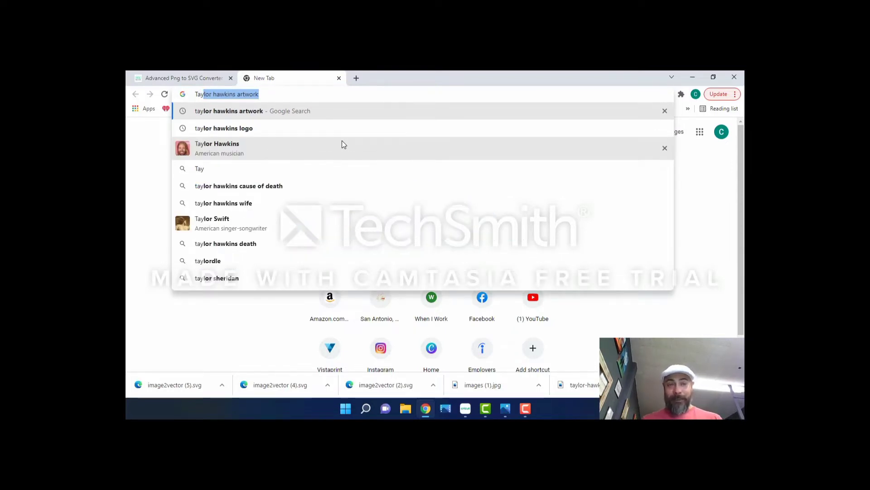
{"action": "type", "text": "lor hawkins artw"}
{"action": "key", "text": "BackSpace"}
{"action": "key", "text": "BackSpace"}
{"action": "key", "text": "BackSpace"}
{"action": "key", "text": "BackSpace"}
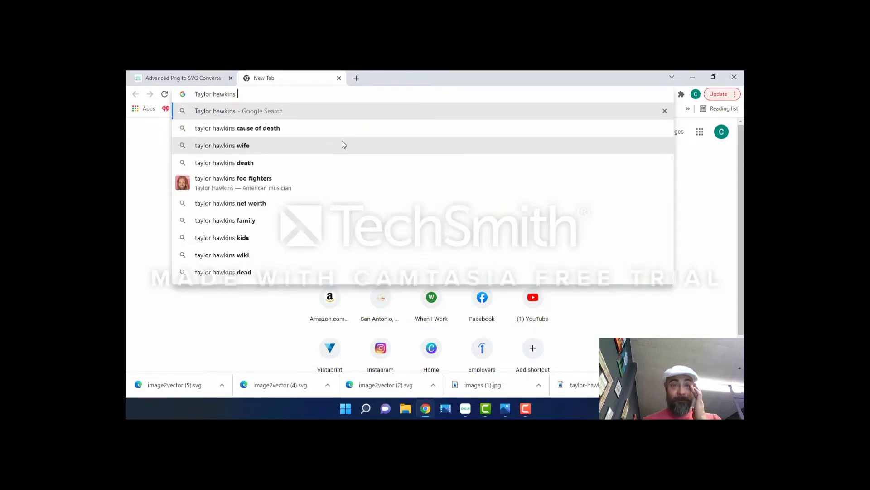
{"action": "key", "text": "Return"}
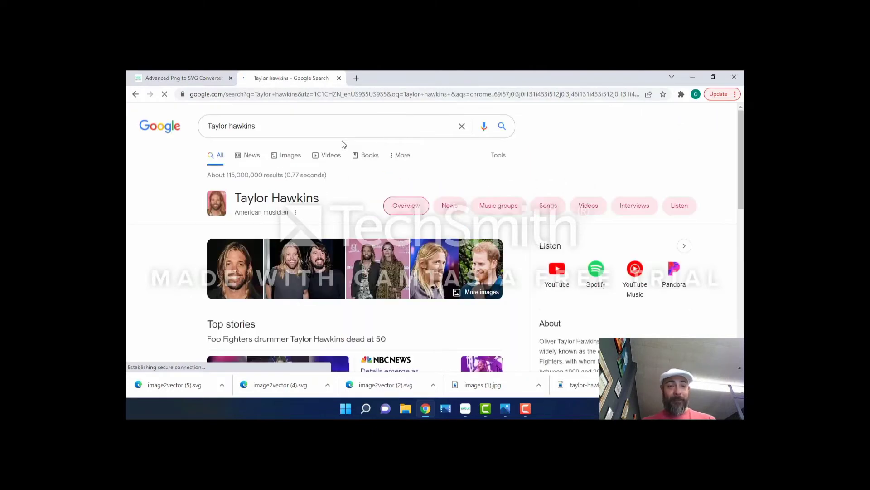
{"action": "left_click", "coordinate": [291, 157]}
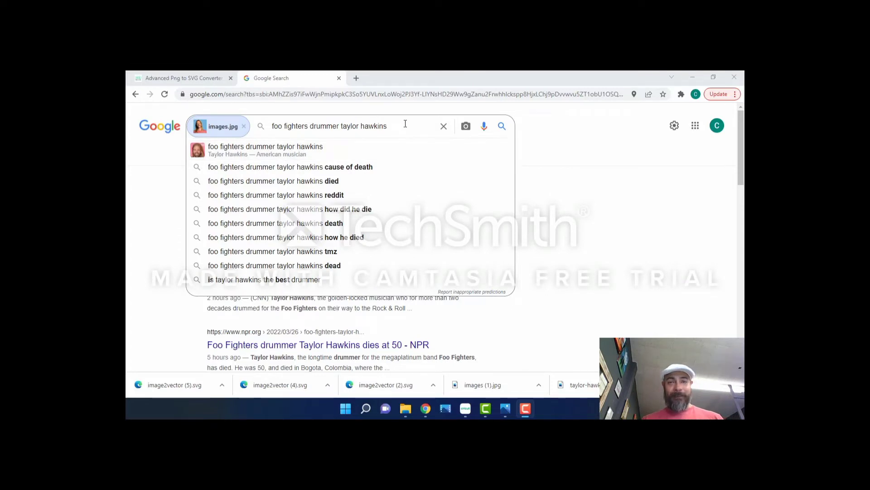
Search by image for "foo fighters drummer taylor hawkins" and preview the first of the similar images
{"action": "left_click", "coordinate": [323, 148]}
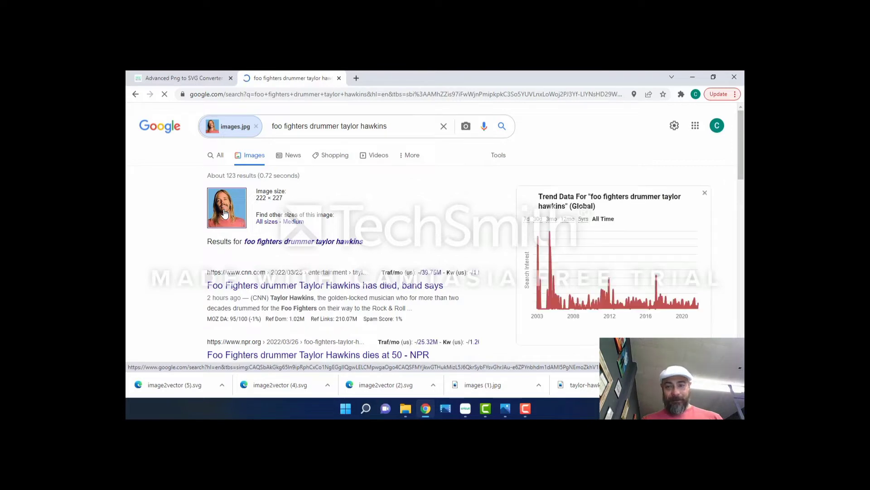
{"action": "left_click", "coordinate": [225, 213]}
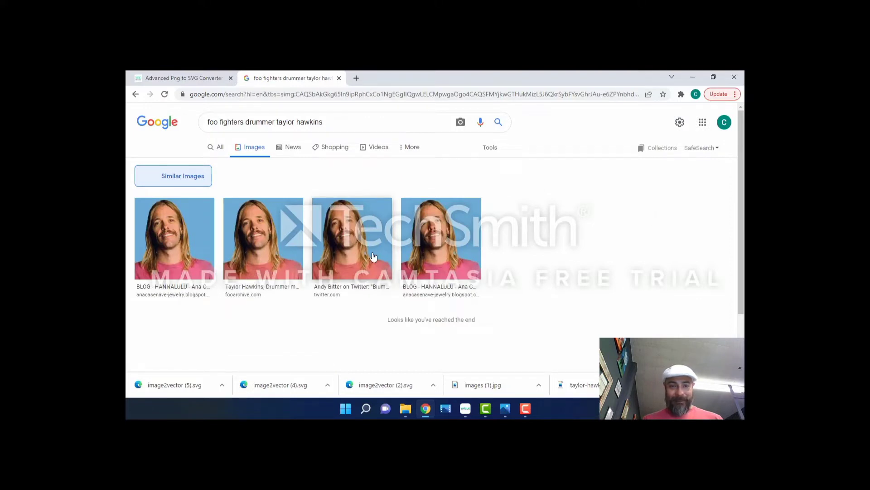
{"action": "left_click", "coordinate": [183, 243]}
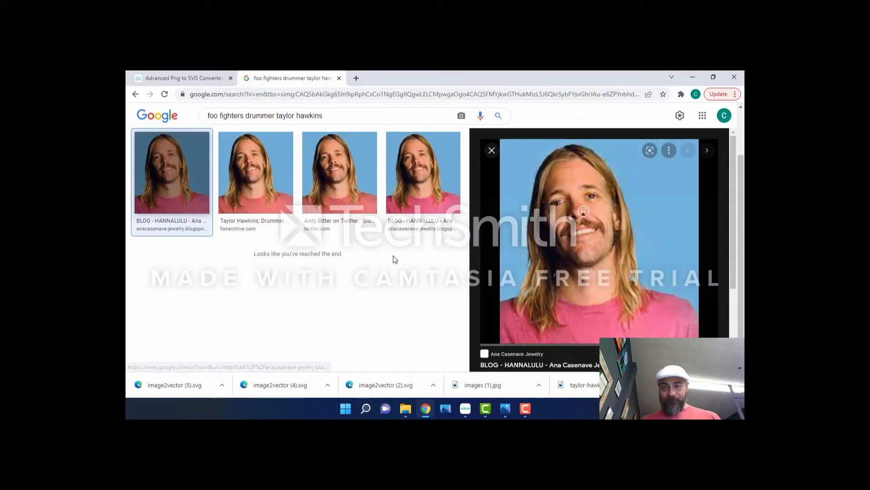
Save the previewed portrait to the Downloads folder as the JPEG image drummersep10
{"action": "right_click", "coordinate": [594, 241]}
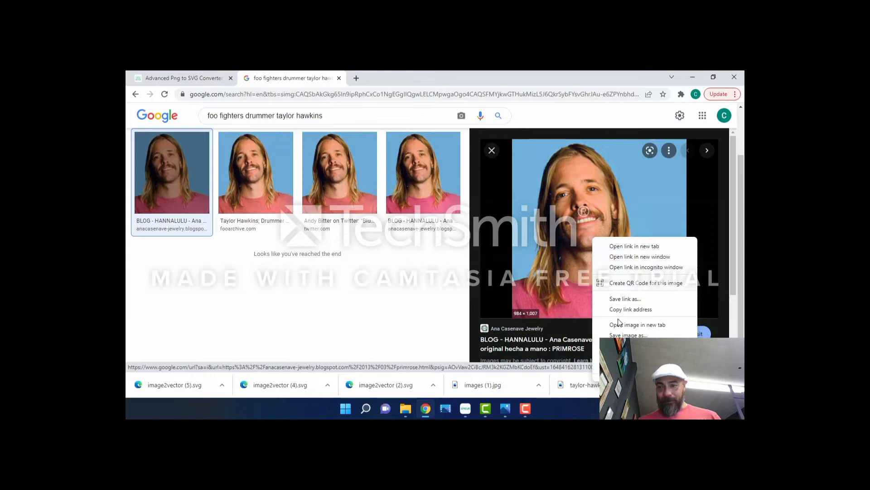
{"action": "left_click", "coordinate": [608, 334]}
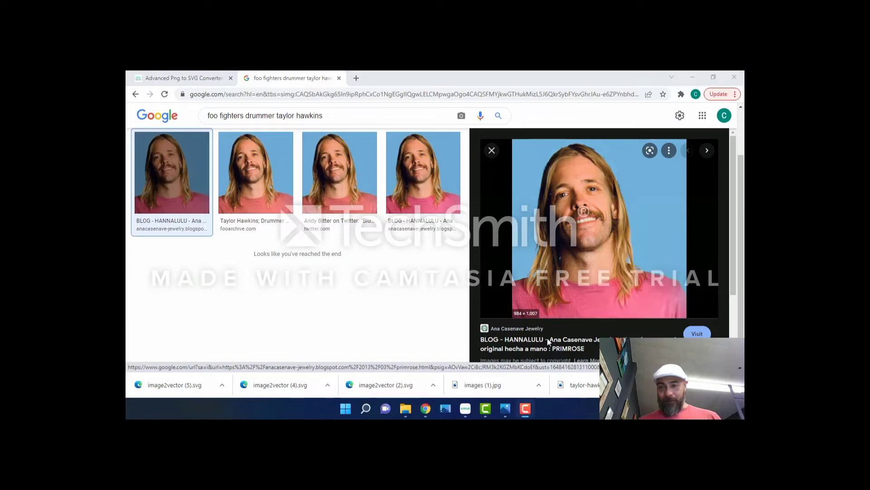
{"action": "right_click", "coordinate": [589, 245]}
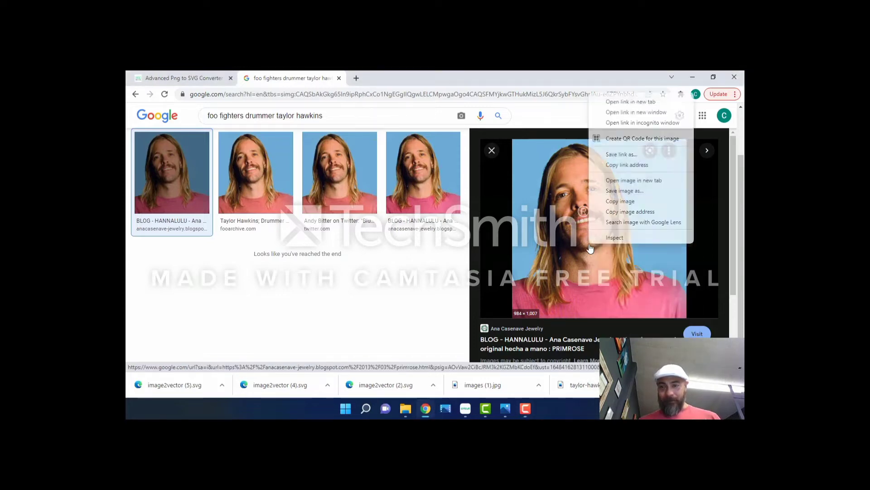
{"action": "left_click", "coordinate": [619, 190]}
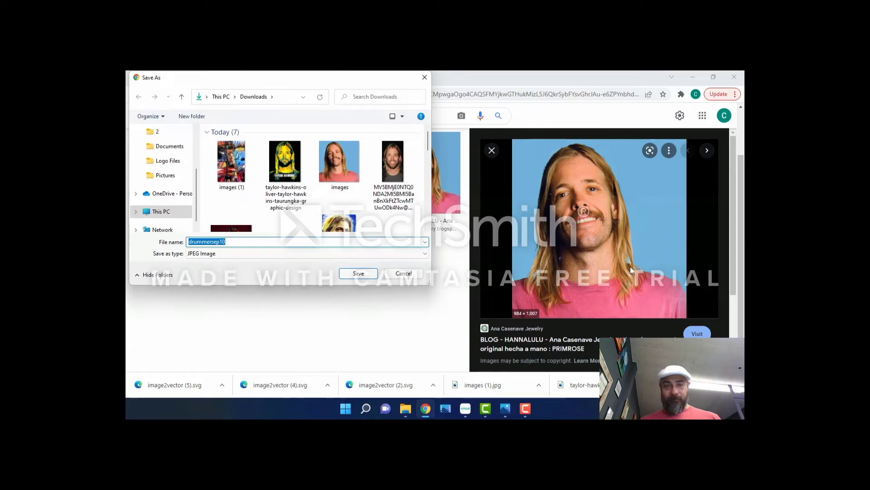
{"action": "key", "text": "Return"}
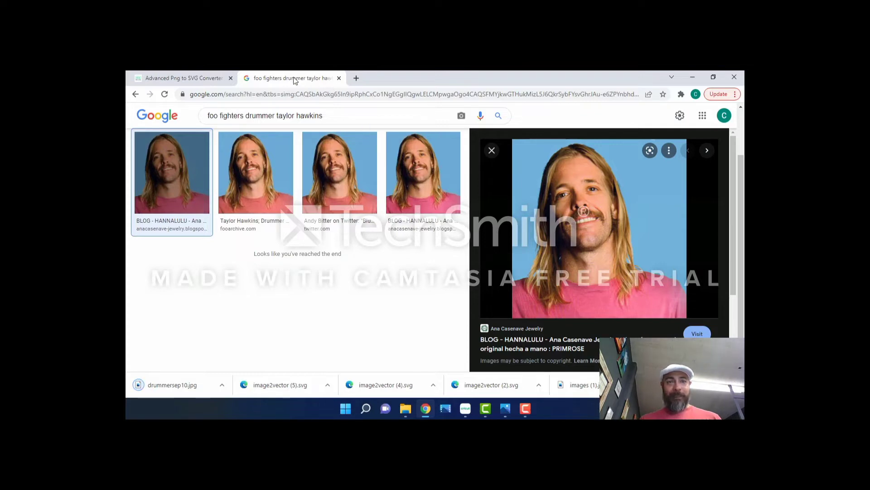
Load the downloaded drummersep10.jpg into the Image to Vector converter on pngtosvg.com
{"action": "left_click", "coordinate": [186, 78]}
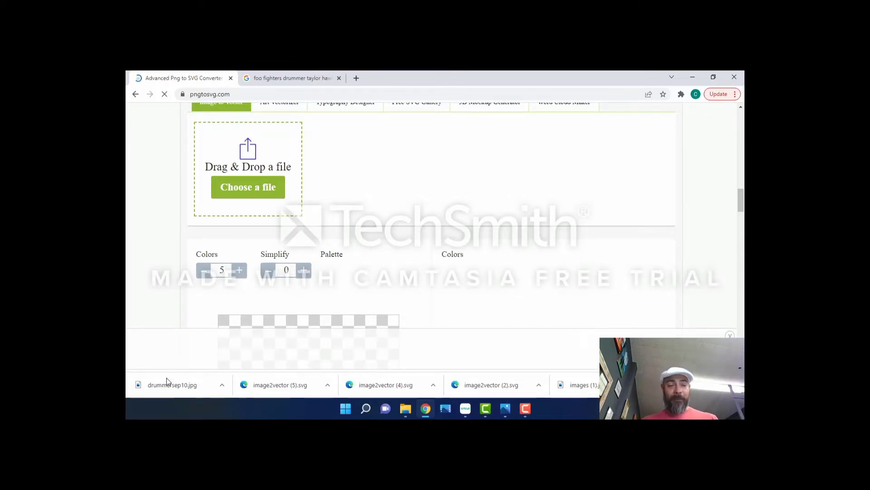
{"action": "left_click_drag", "start_coordinate": [165, 387], "coordinate": [441, 175]}
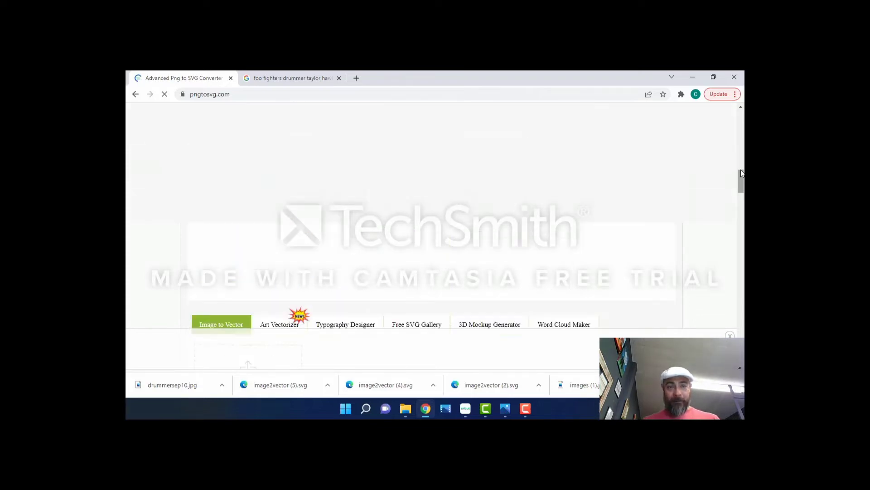
{"action": "mouse_move", "coordinate": [742, 198]}
{"action": "left_mouse_down"}
{"action": "mouse_move", "coordinate": [742, 220]}
{"action": "mouse_move", "coordinate": [738, 201]}
{"action": "left_mouse_up"}
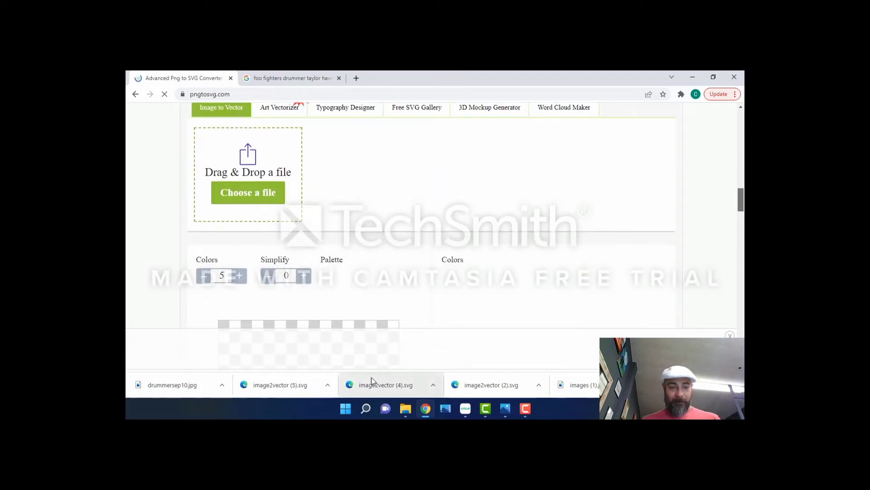
{"action": "left_click_drag", "start_coordinate": [167, 380], "coordinate": [251, 194]}
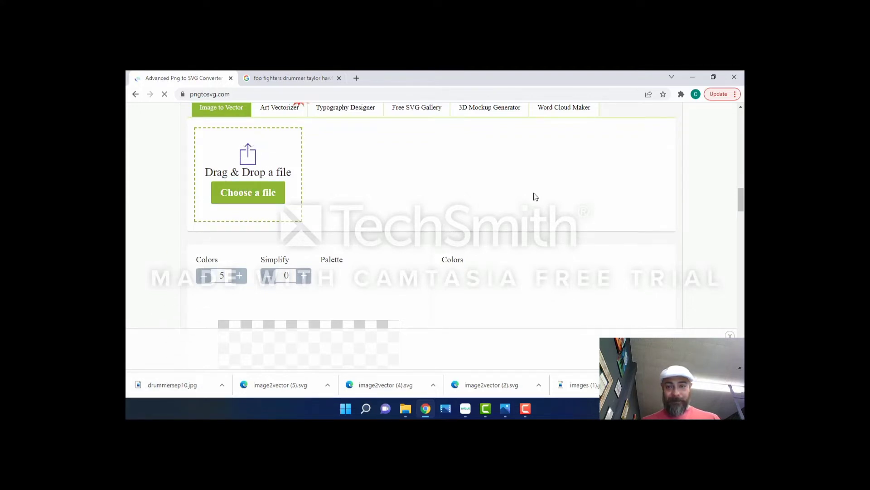
Generate a vector version of the loaded portrait with the default Colors and Simplify settings
{"action": "mouse_move", "coordinate": [742, 198]}
{"action": "left_mouse_down"}
{"action": "mouse_move", "coordinate": [743, 219]}
{"action": "mouse_move", "coordinate": [743, 209]}
{"action": "left_mouse_up"}
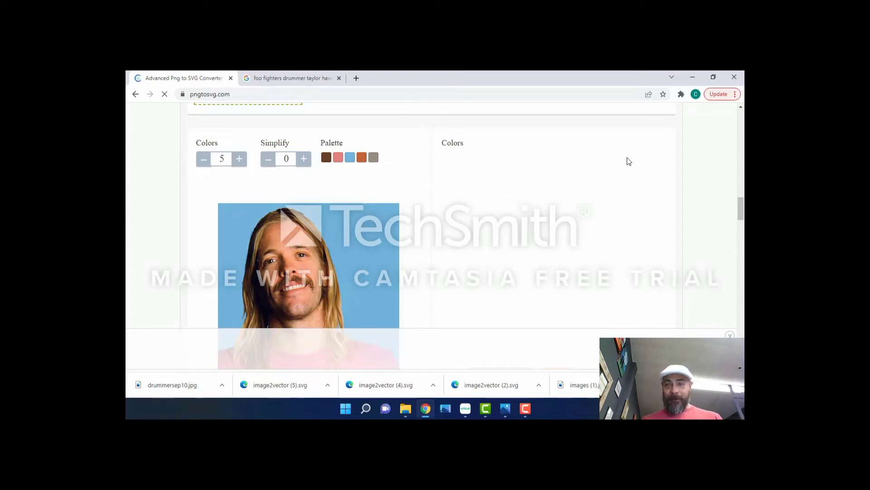
{"action": "left_click_drag", "start_coordinate": [743, 210], "coordinate": [742, 222]}
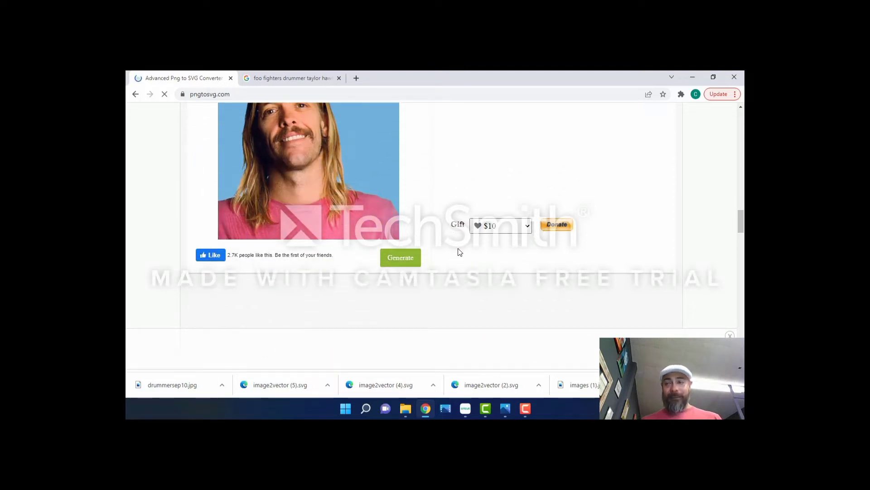
{"action": "mouse_move", "coordinate": [742, 230]}
{"action": "left_mouse_down"}
{"action": "mouse_move", "coordinate": [736, 211]}
{"action": "mouse_move", "coordinate": [736, 232]}
{"action": "left_mouse_up"}
{"action": "left_click", "coordinate": [407, 223]}
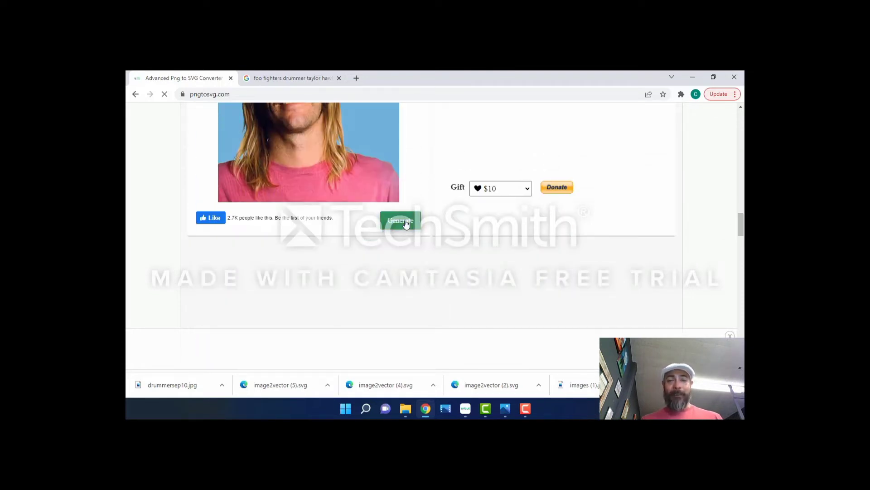
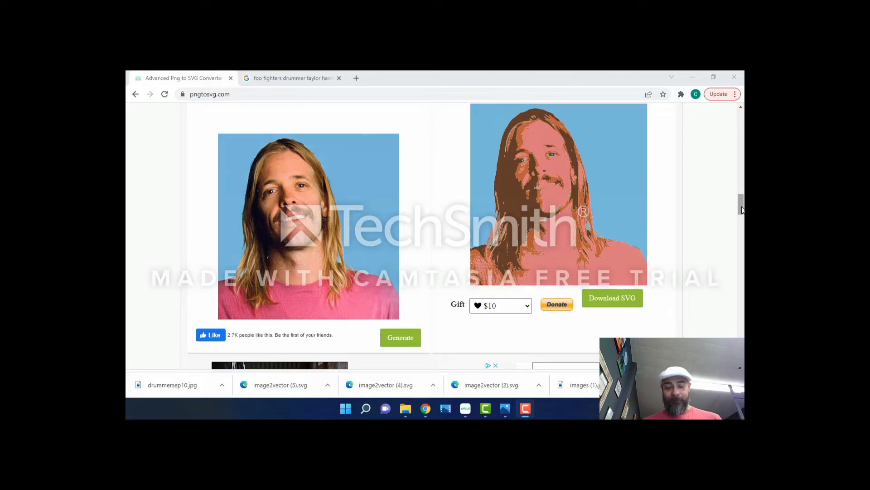
Set the number of colors to 7 and regenerate the vector image
{"action": "mouse_move", "coordinate": [742, 209]}
{"action": "left_mouse_down"}
{"action": "mouse_move", "coordinate": [741, 183]}
{"action": "mouse_move", "coordinate": [741, 206]}
{"action": "left_mouse_up"}
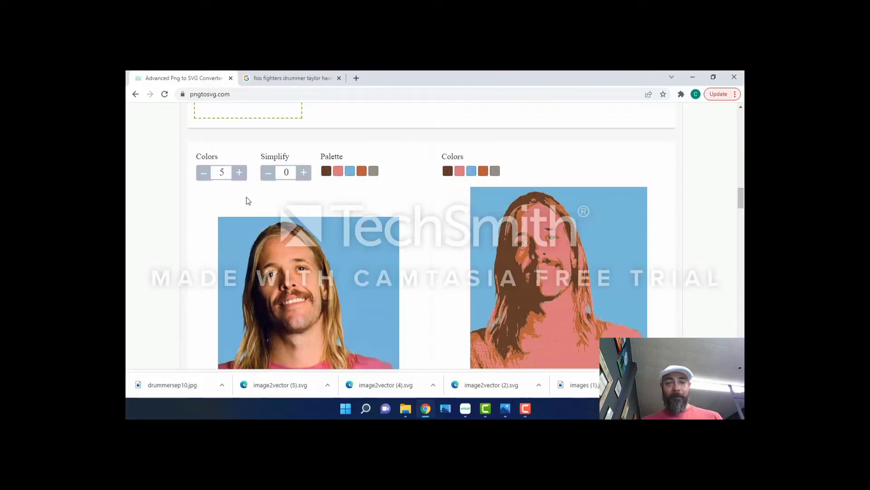
{"action": "left_click", "coordinate": [239, 173]}
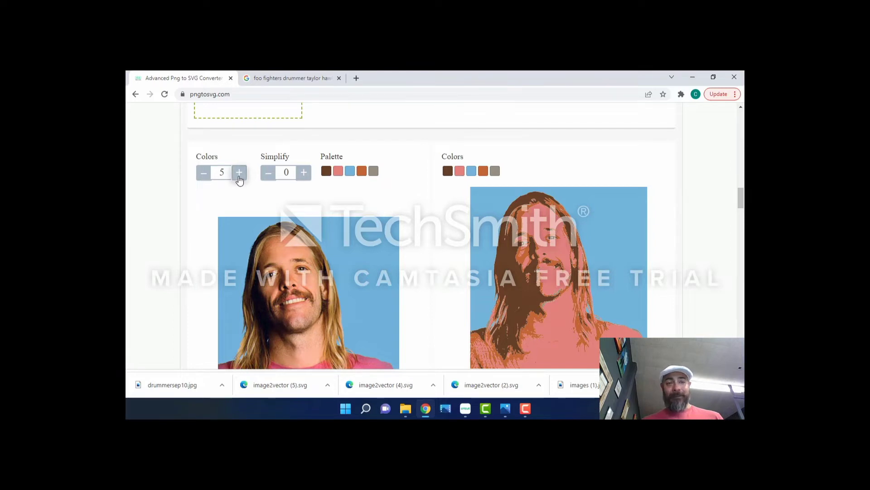
{"action": "left_click", "coordinate": [239, 173]}
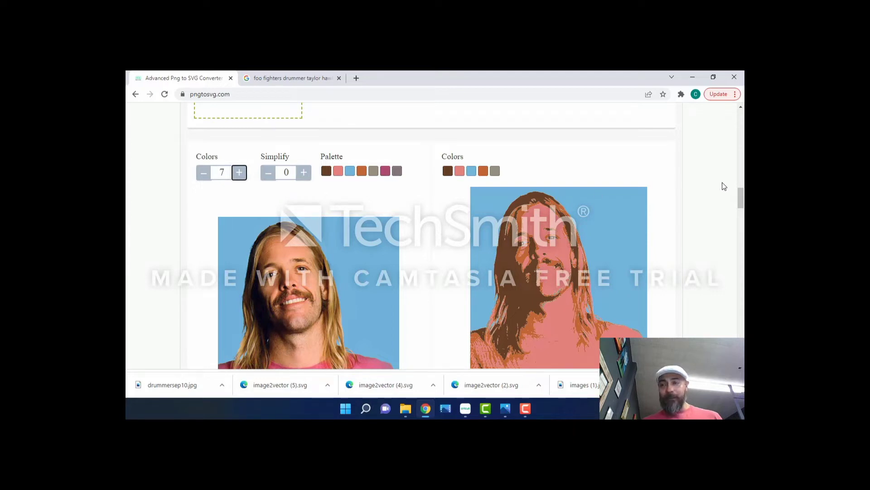
{"action": "scroll", "coordinate": [739, 200], "scroll_direction": "down", "scroll_amount": 3}
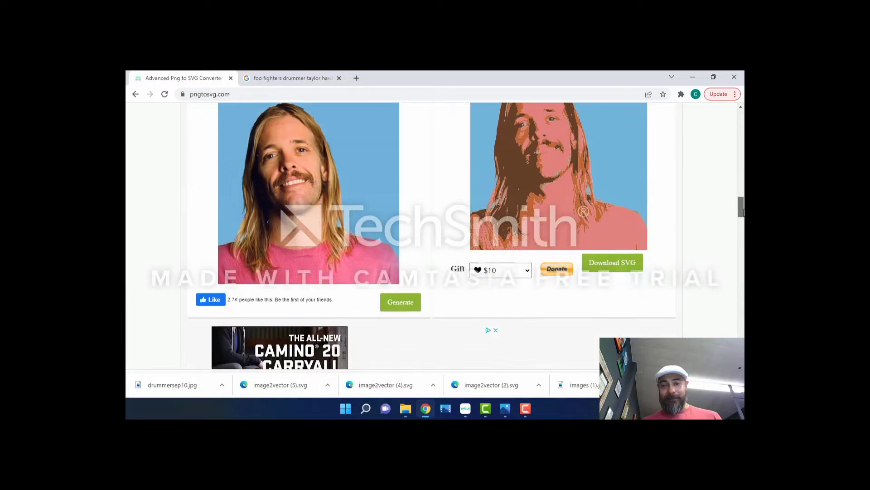
{"action": "left_click", "coordinate": [412, 276]}
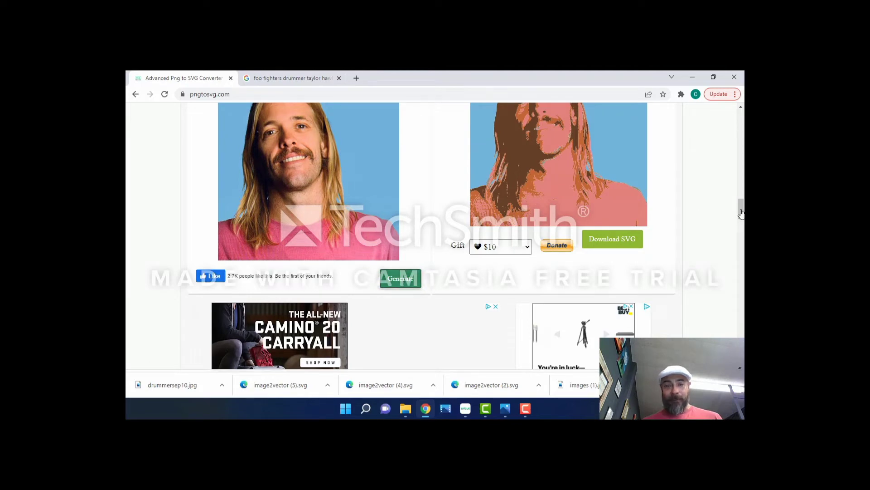
{"action": "left_click_drag", "start_coordinate": [741, 213], "coordinate": [739, 204]}
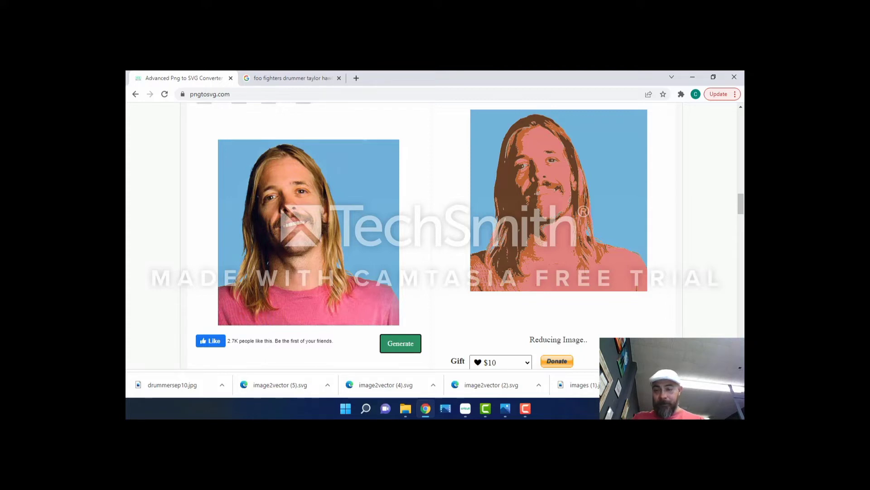
{"action": "key", "text": "F10"}
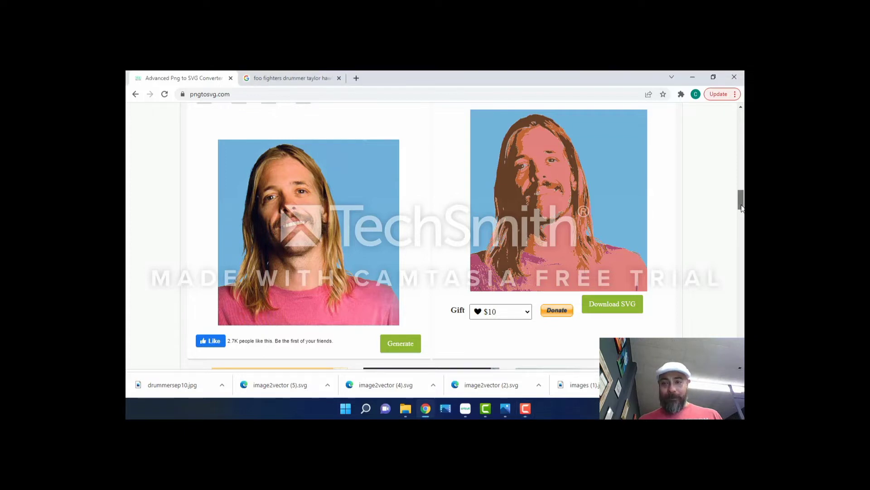
Set the number of colors to 9 and Simplify to 2, and regenerate the vector image
{"action": "left_click_drag", "start_coordinate": [742, 208], "coordinate": [739, 192]}
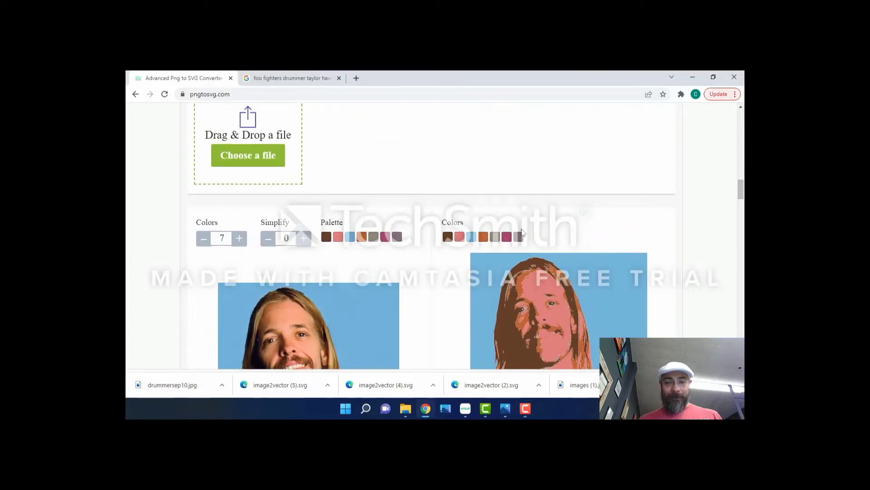
{"action": "left_click", "coordinate": [240, 239]}
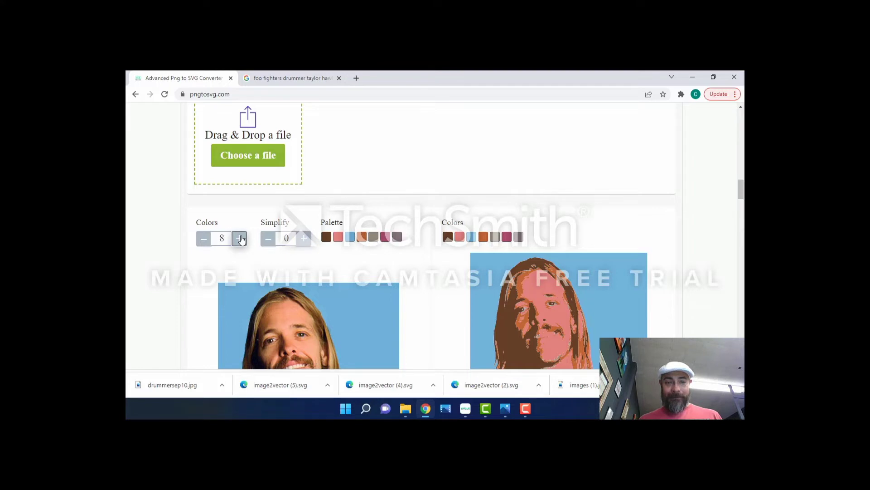
{"action": "left_click", "coordinate": [240, 239]}
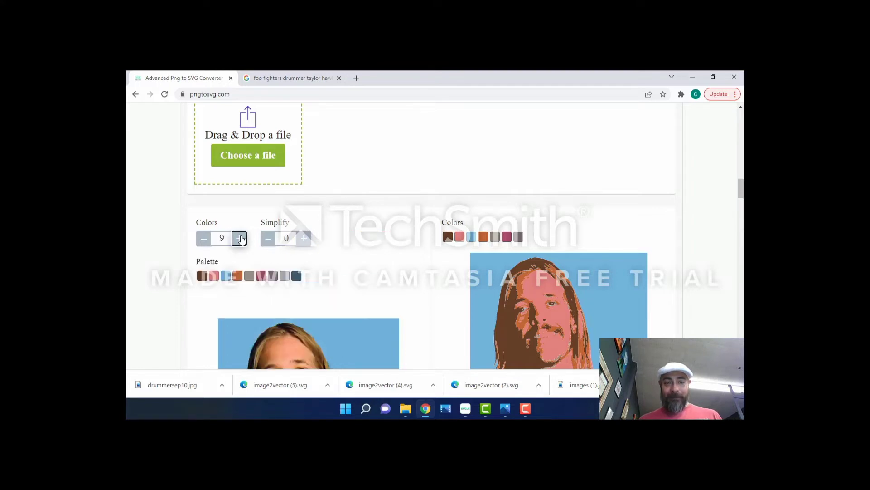
{"action": "left_click", "coordinate": [304, 240]}
{"action": "left_click", "coordinate": [304, 241]}
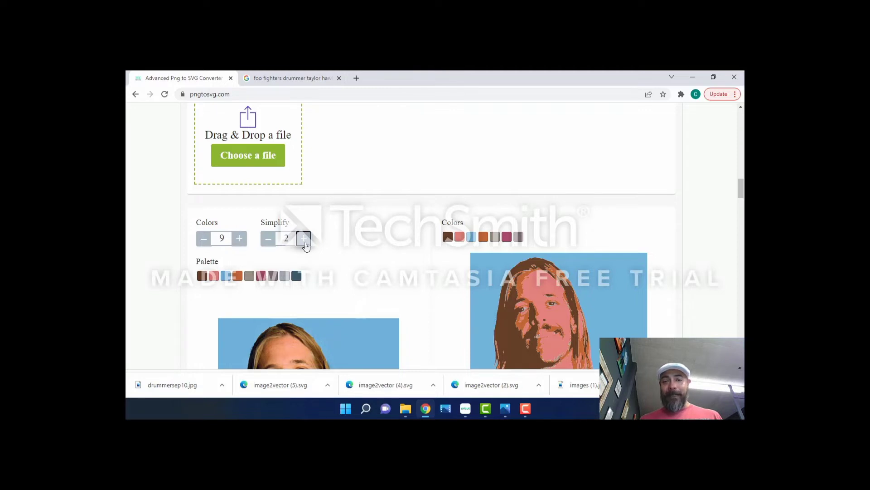
{"action": "left_click_drag", "start_coordinate": [742, 181], "coordinate": [742, 198]}
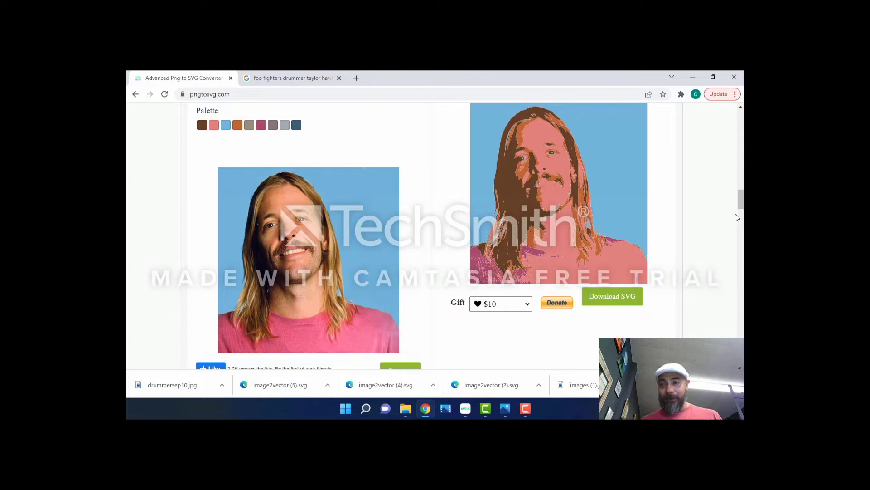
{"action": "scroll", "coordinate": [742, 202], "scroll_direction": "down", "scroll_amount": 3}
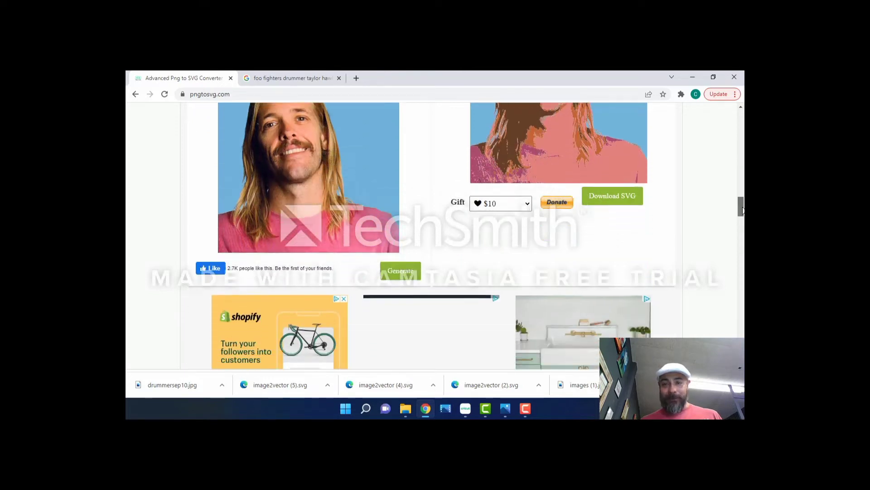
{"action": "left_click", "coordinate": [404, 271]}
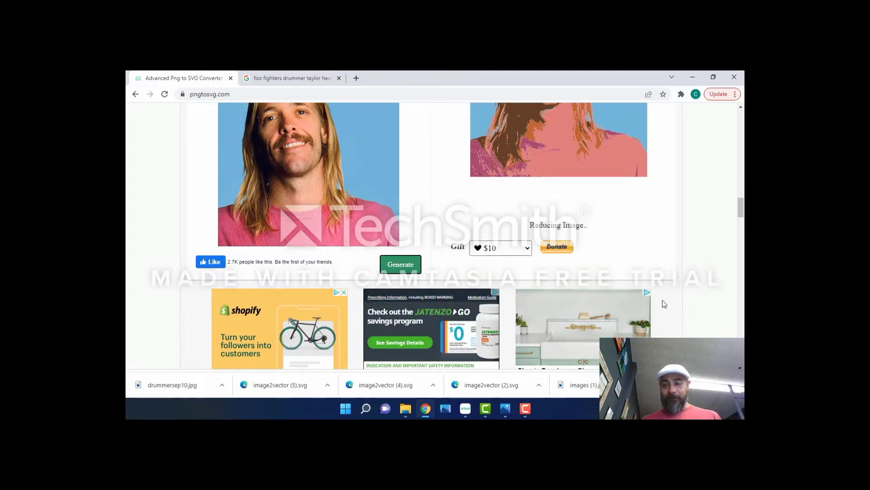
{"action": "key", "text": "F10"}
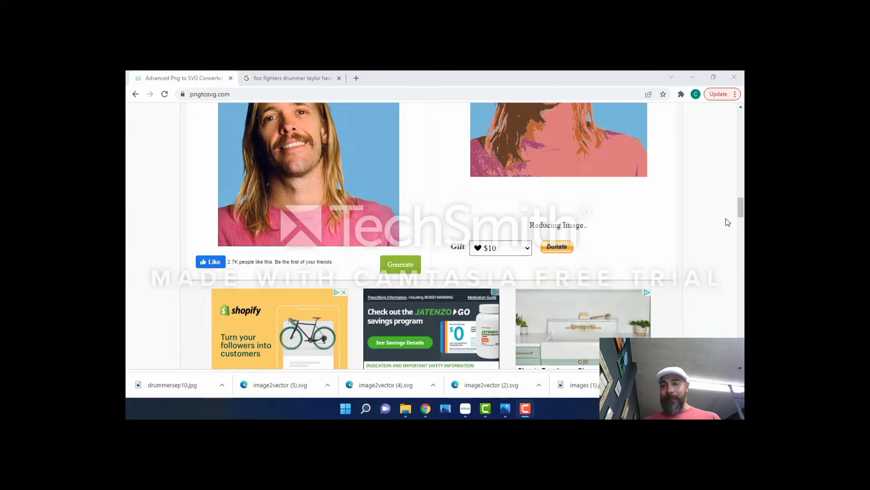
Review the regenerated vector portrait and download it as an SVG file
{"action": "left_click_drag", "start_coordinate": [739, 209], "coordinate": [740, 202]}
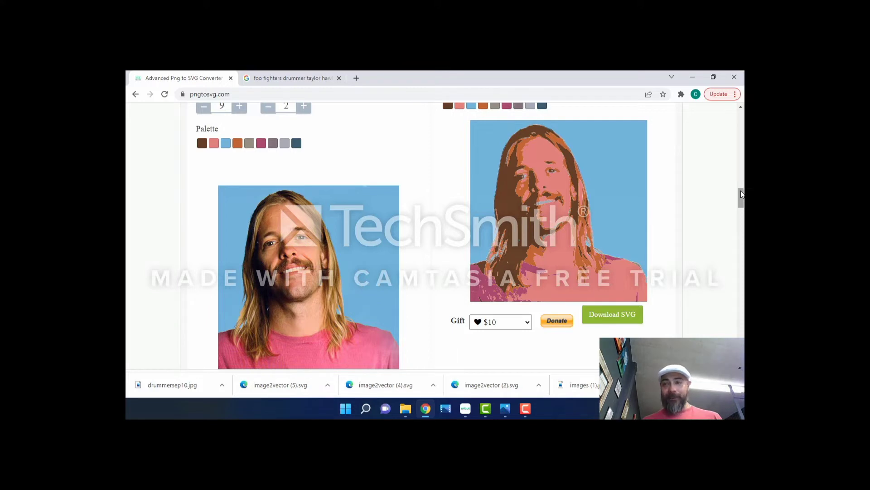
{"action": "left_click_drag", "start_coordinate": [741, 192], "coordinate": [741, 192]}
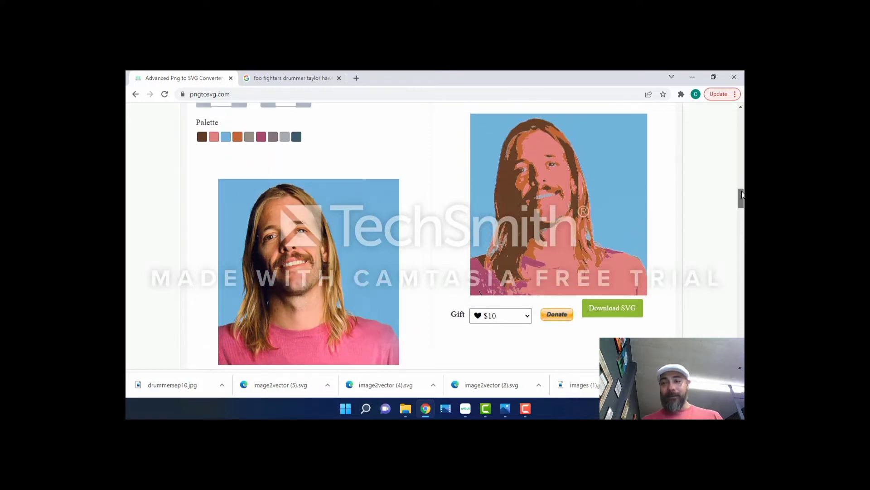
{"action": "left_click", "coordinate": [606, 315]}
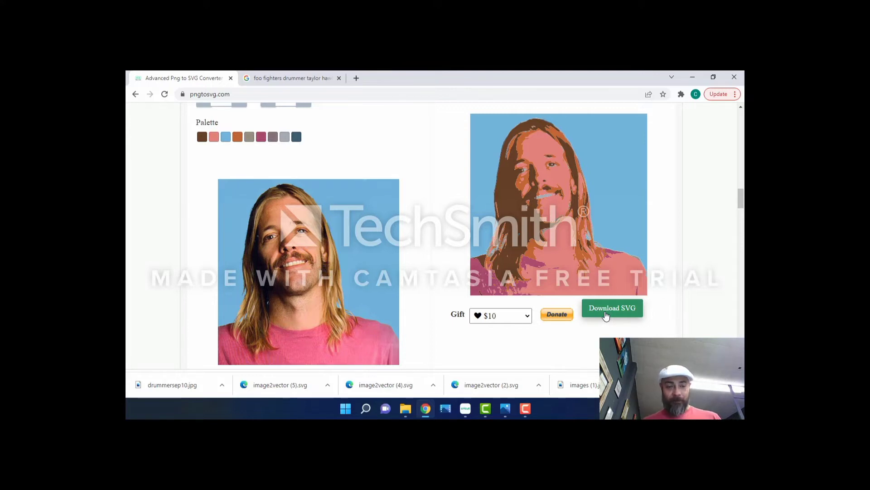
{"action": "left_click", "coordinate": [606, 315]}
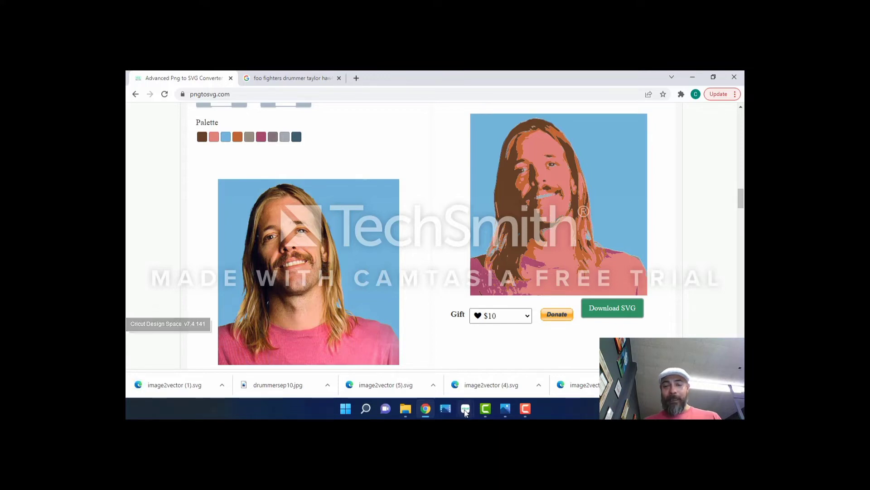
Switch to the Cricut Design Space window with the blank Untitled canvas and open its image upload page
{"action": "mouse_move", "coordinate": [466, 410]}
{"action": "mouse_move", "coordinate": [585, 350]}
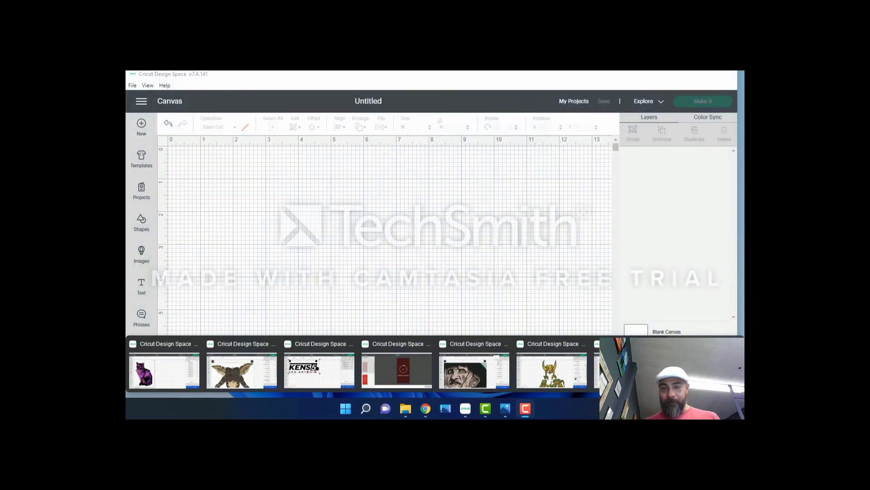
{"action": "left_click", "coordinate": [630, 369]}
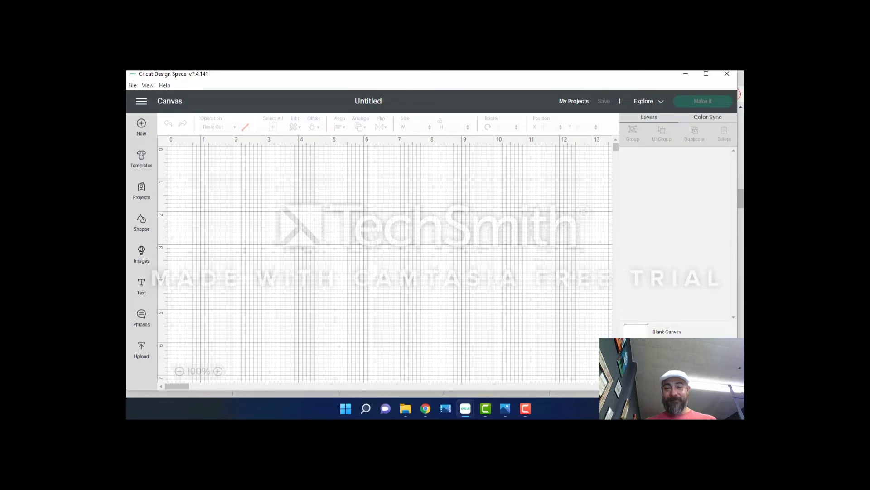
{"action": "key", "text": "F10"}
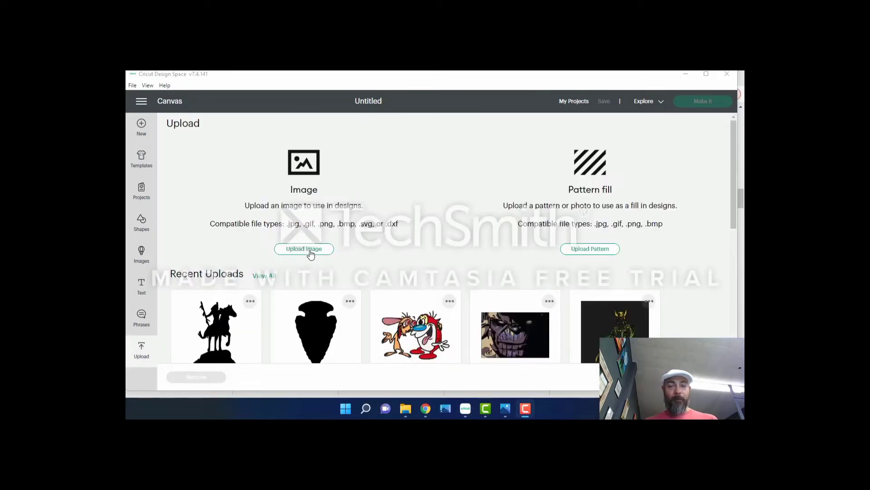
Upload the image2vector (1) file from the Downloads folder as a cut image, keeping its default name
{"action": "left_click", "coordinate": [310, 253]}
{"action": "left_click", "coordinate": [310, 253]}
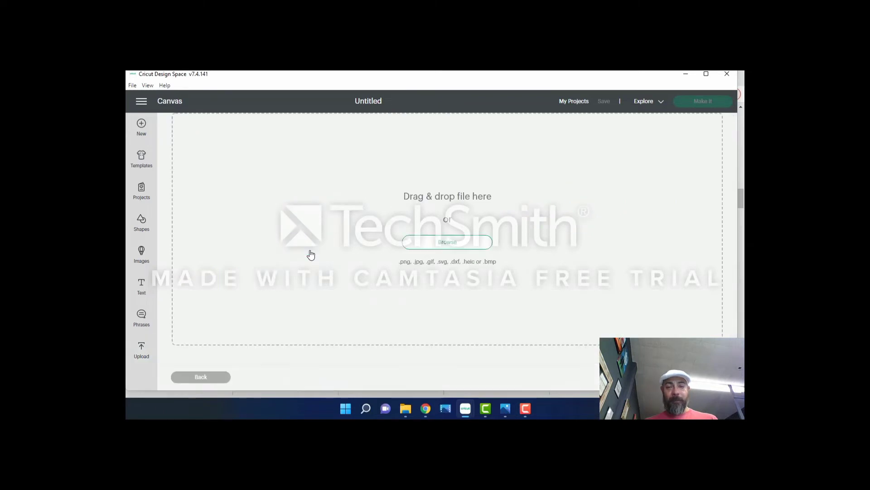
{"action": "left_click", "coordinate": [437, 248]}
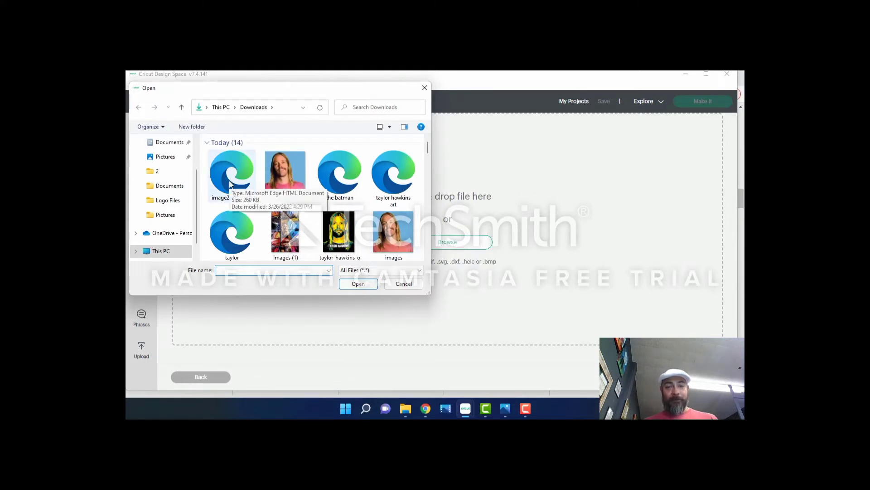
{"action": "left_click", "coordinate": [230, 183]}
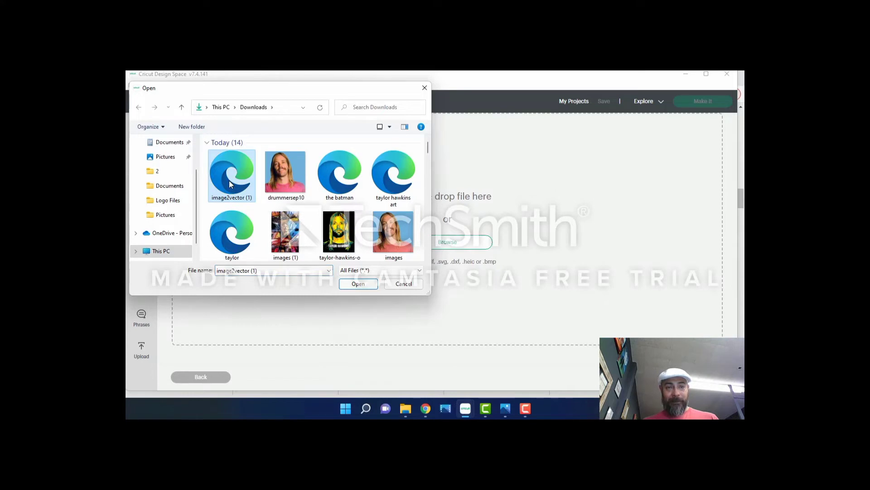
{"action": "double_click", "coordinate": [230, 184]}
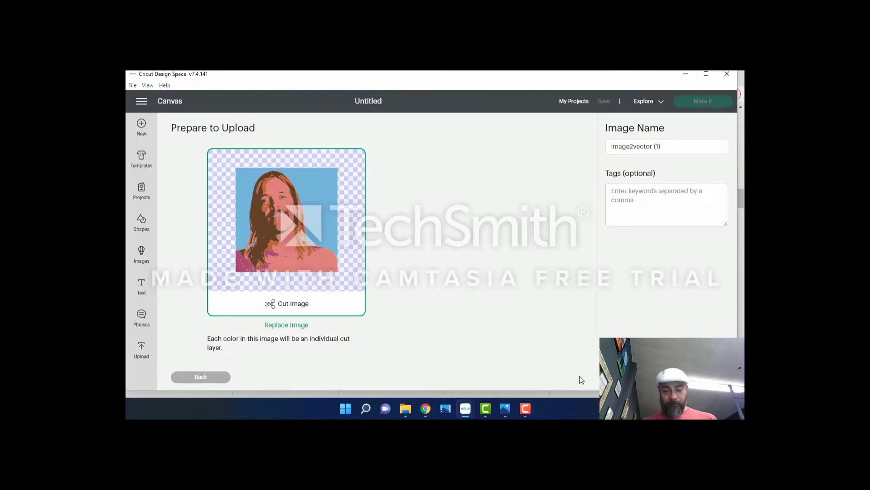
{"action": "key", "text": "F10"}
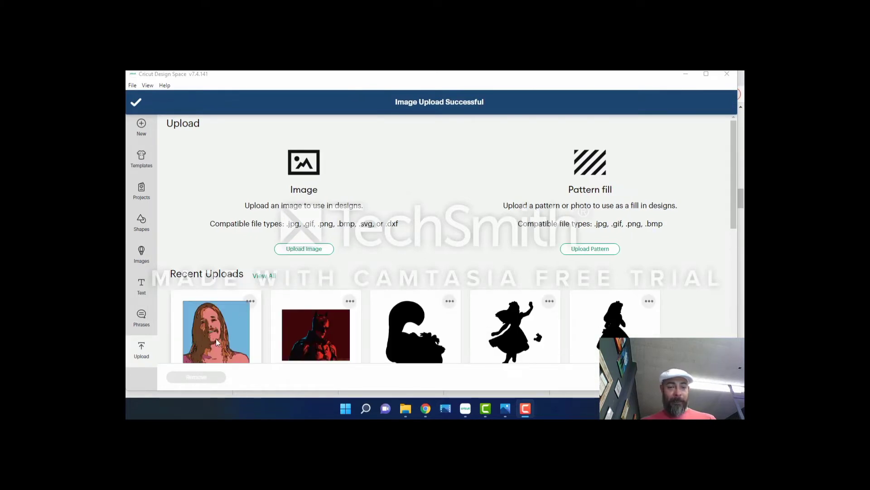
Add the uploaded portrait to the canvas and move it to X 0 and about Y 0.833
{"action": "left_click", "coordinate": [214, 338]}
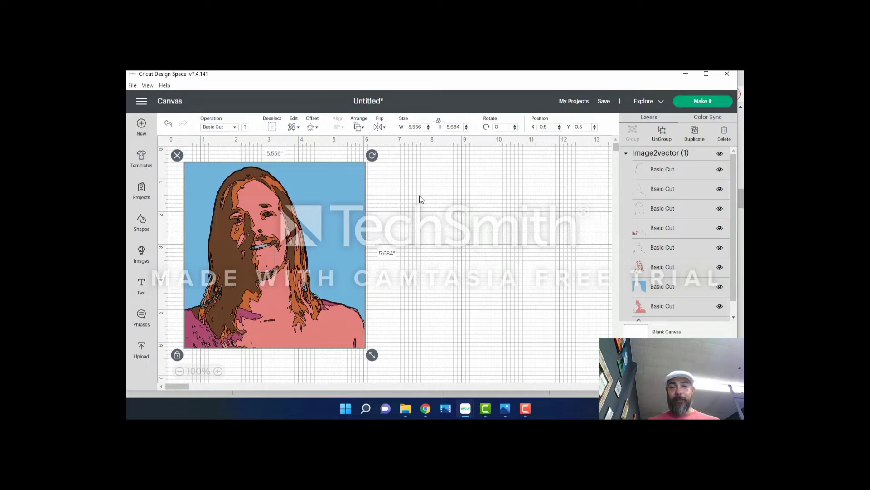
{"action": "left_click_drag", "start_coordinate": [332, 218], "coordinate": [266, 223]}
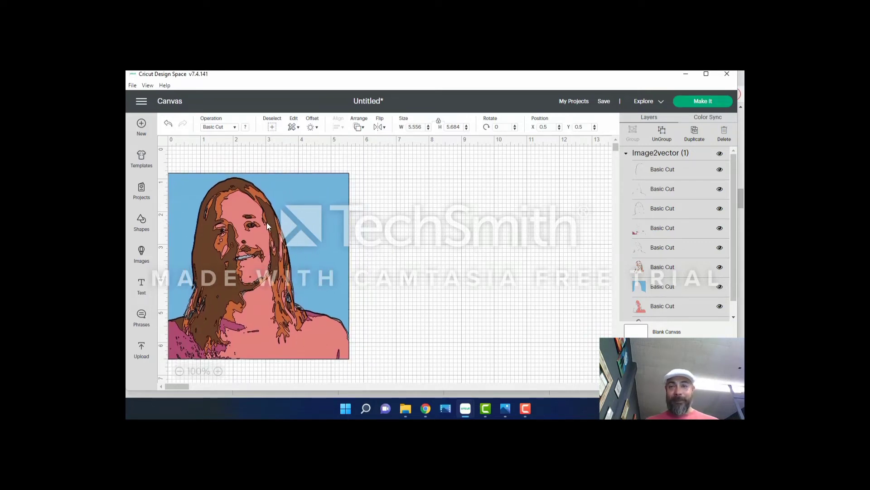
Set the portrait's width to 11.5 inches with the proportions locked
{"action": "left_click", "coordinate": [423, 128]}
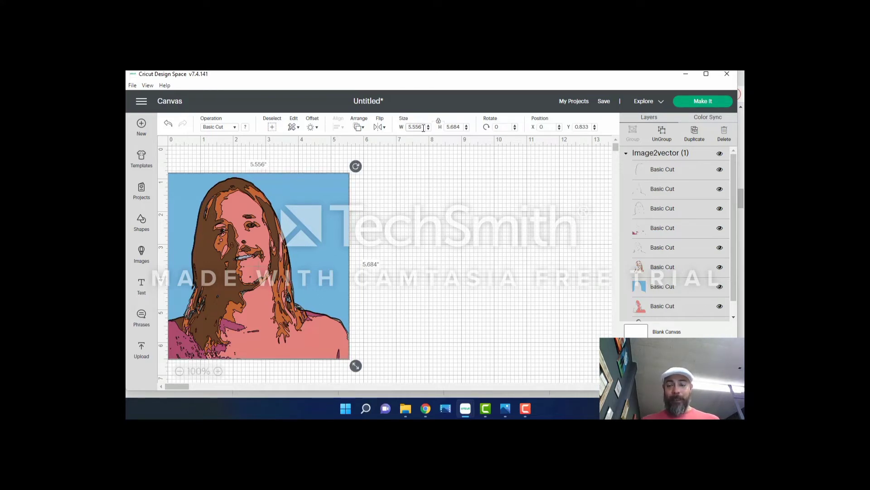
{"action": "key", "text": "BackSpace"}
{"action": "key", "text": "BackSpace"}
{"action": "key", "text": "BackSpace"}
{"action": "key", "text": "BackSpace"}
{"action": "key", "text": "BackSpace"}
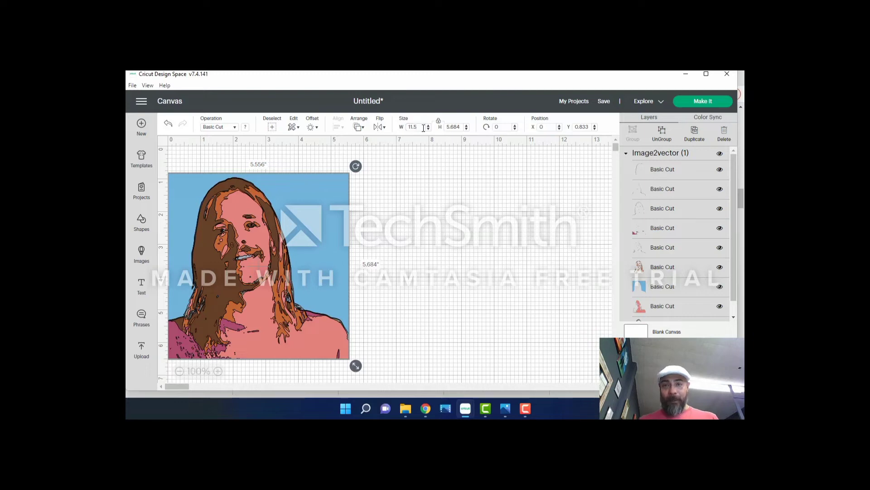
{"action": "key", "text": "Return"}
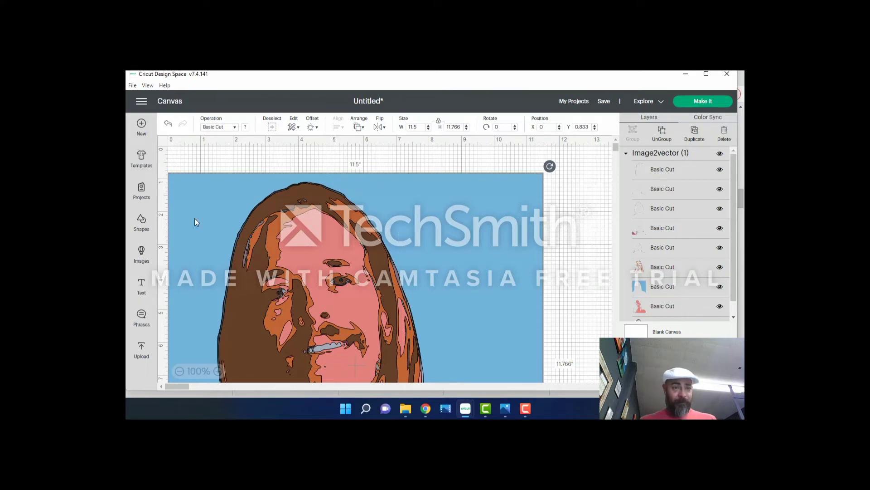
Insert a square at the canvas's upper-left corner and shrink it to about 0.583 inches
{"action": "left_click", "coordinate": [143, 225]}
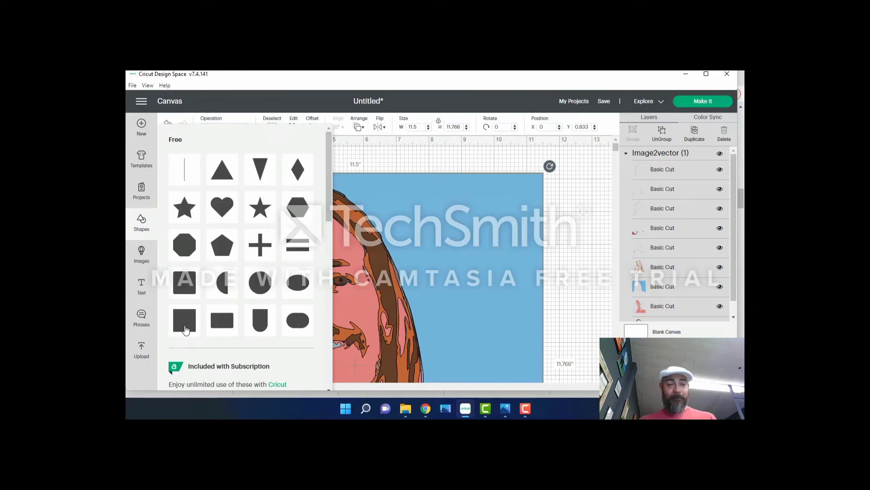
{"action": "left_click", "coordinate": [185, 330]}
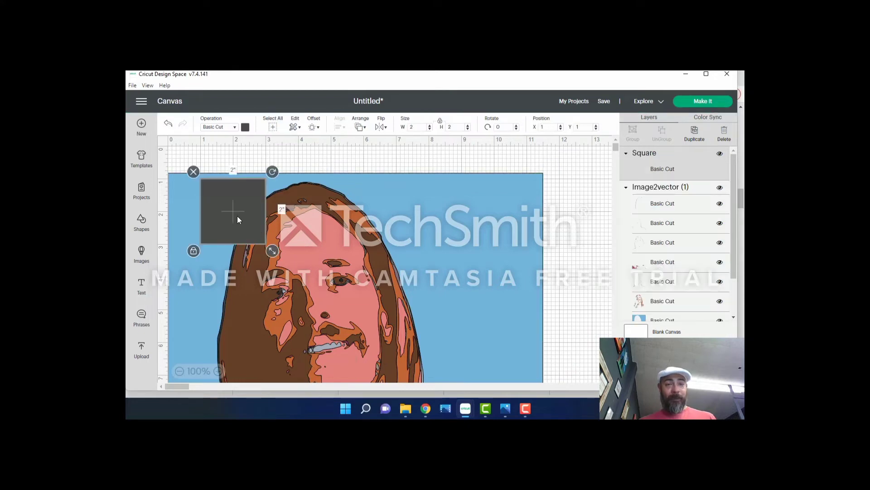
{"action": "left_click_drag", "start_coordinate": [237, 220], "coordinate": [205, 187]}
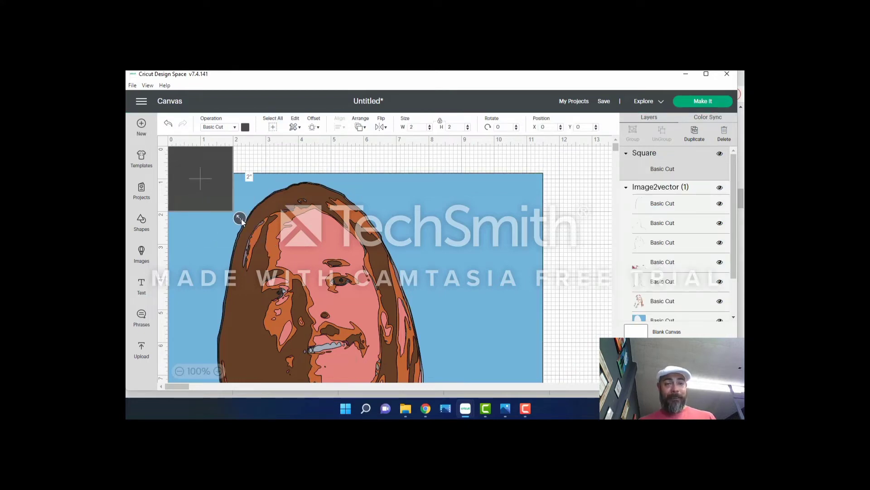
{"action": "left_click_drag", "start_coordinate": [240, 220], "coordinate": [184, 173]}
Duplicate the small square, place the copy above the portrait's upper-right corner at about X 10.792, Y 0, and attach both squares
{"action": "left_click", "coordinate": [481, 152]}
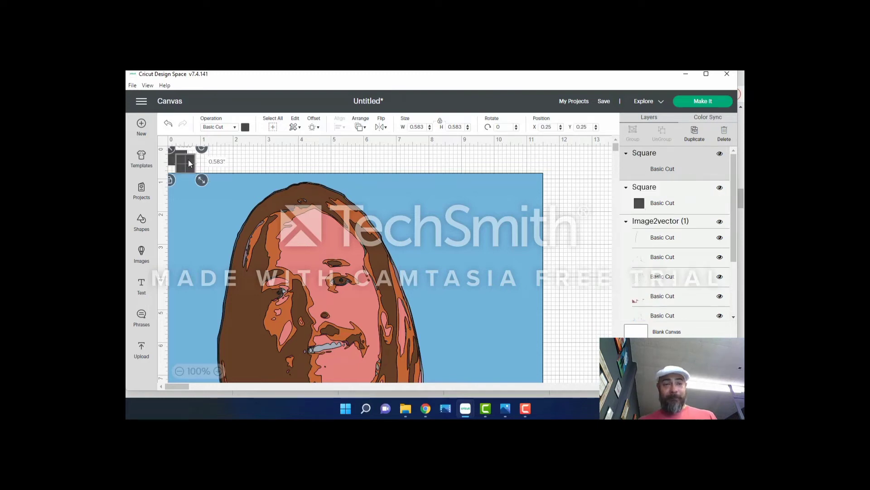
{"action": "left_click_drag", "start_coordinate": [198, 160], "coordinate": [532, 140]}
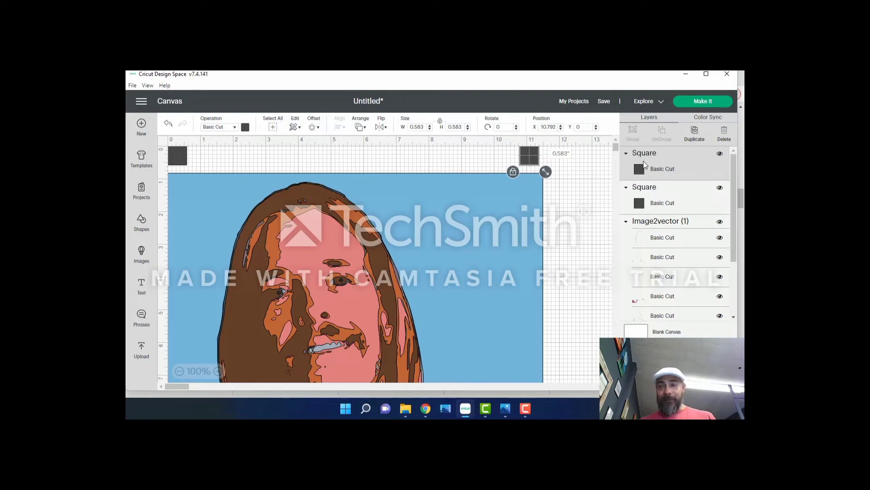
{"action": "left_click", "coordinate": [652, 191], "text": "shift"}
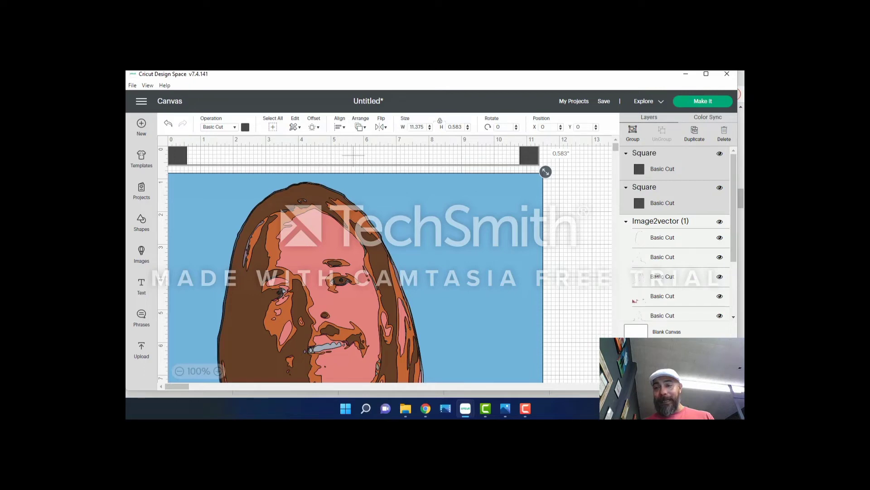
{"action": "left_click", "coordinate": [678, 383]}
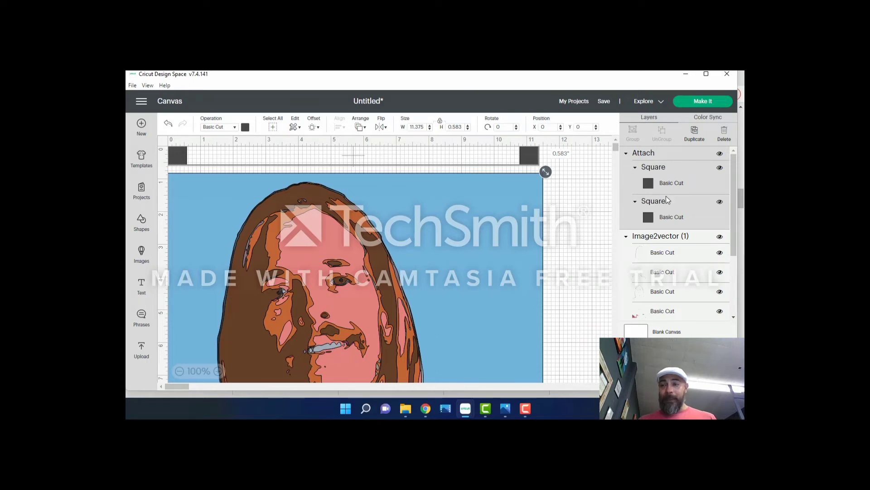
Ungroup the Image2vector (1) portrait into its separate color layers
{"action": "left_click", "coordinate": [679, 237]}
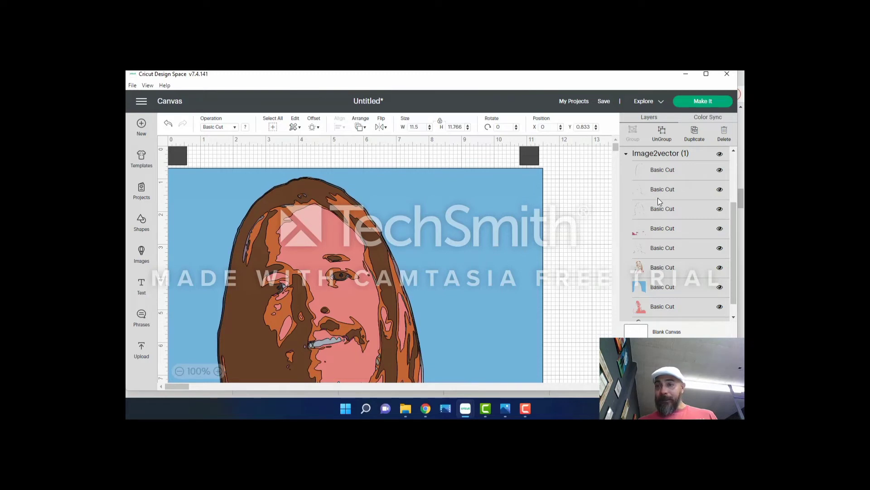
{"action": "left_click", "coordinate": [662, 140]}
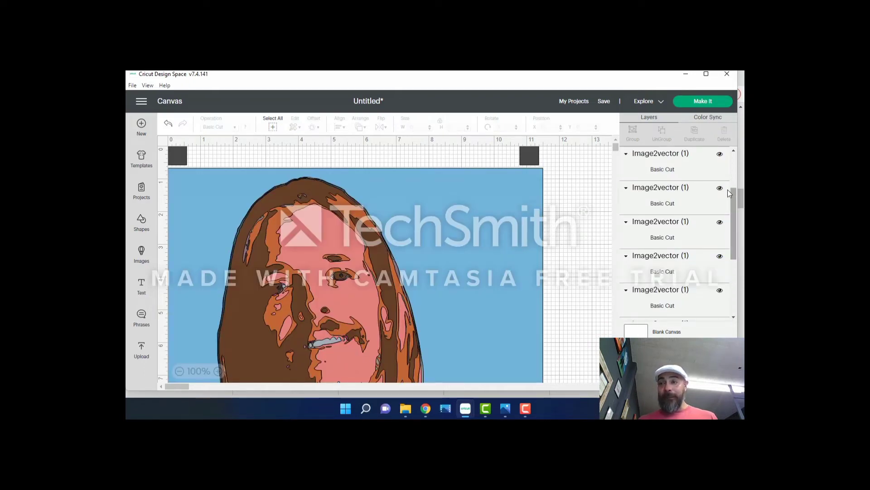
{"action": "left_click_drag", "start_coordinate": [735, 202], "coordinate": [734, 168]}
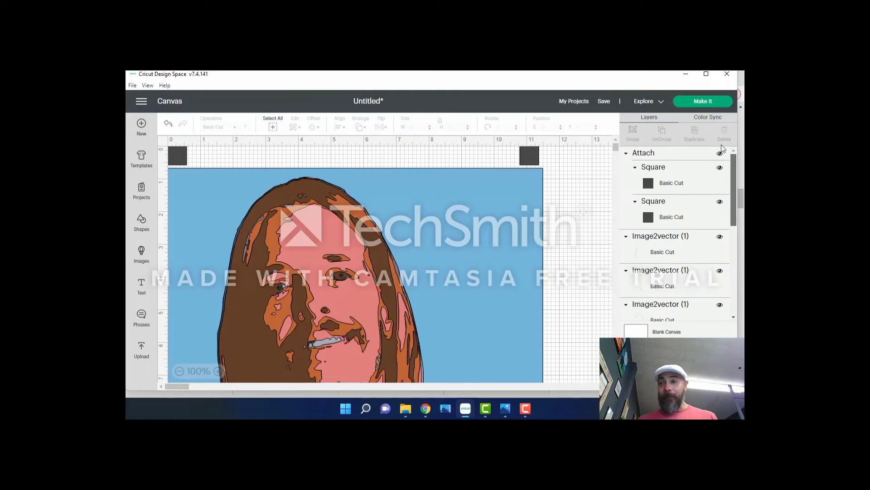
{"action": "left_click", "coordinate": [665, 153]}
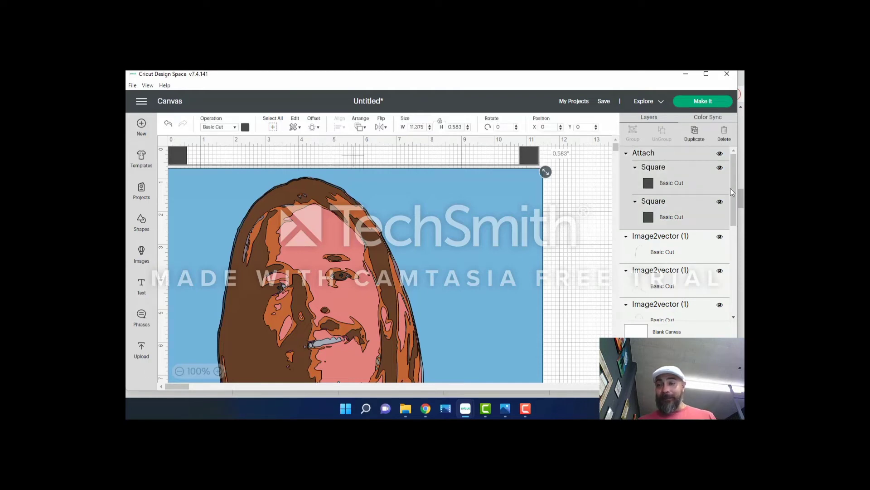
{"action": "left_click_drag", "start_coordinate": [735, 190], "coordinate": [744, 286]}
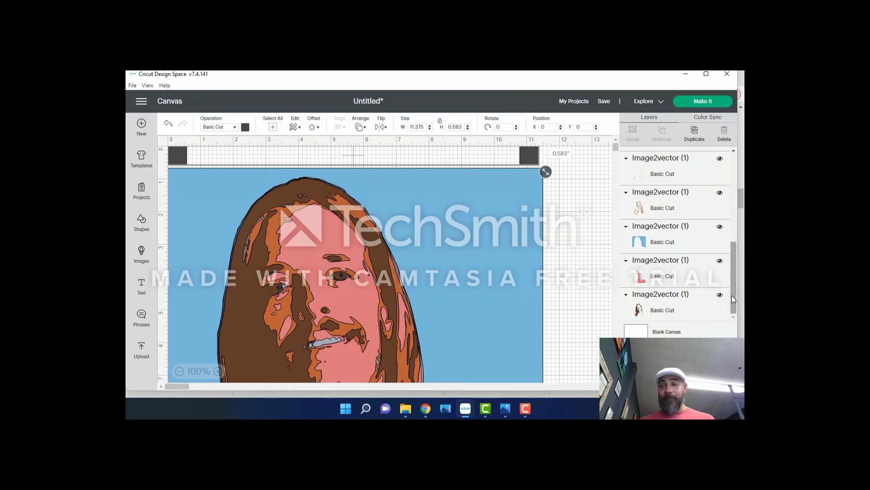
{"action": "left_click_drag", "start_coordinate": [732, 295], "coordinate": [728, 186]}
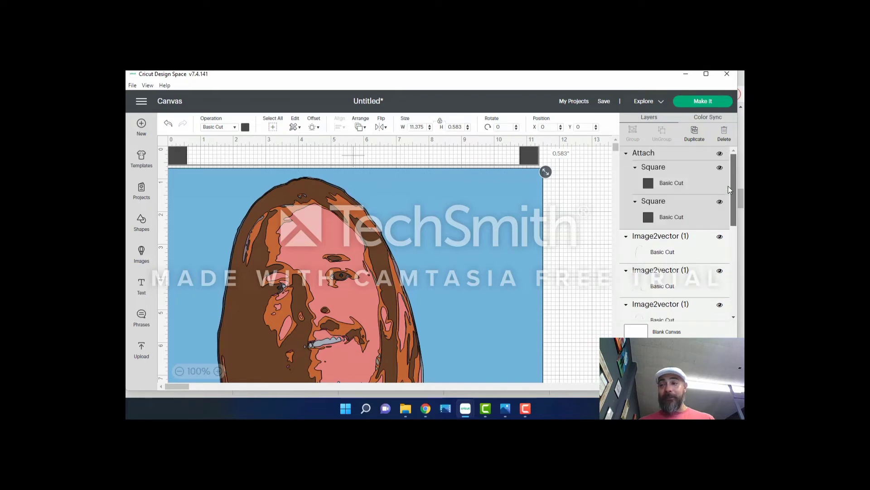
{"action": "left_click", "coordinate": [697, 136]}
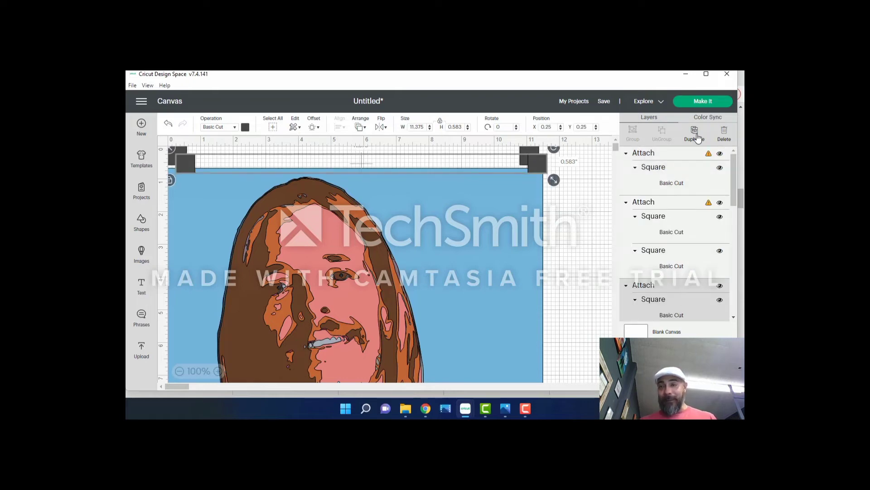
{"action": "left_click", "coordinate": [696, 135]}
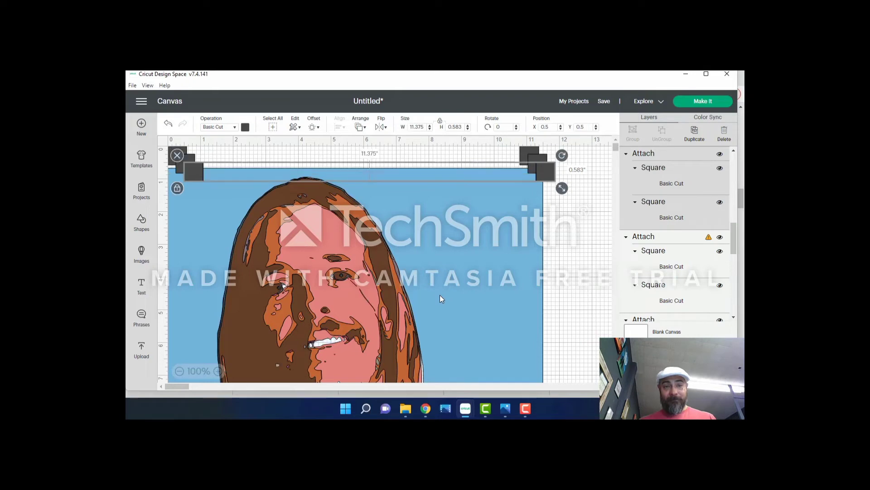
{"action": "left_click", "coordinate": [169, 126]}
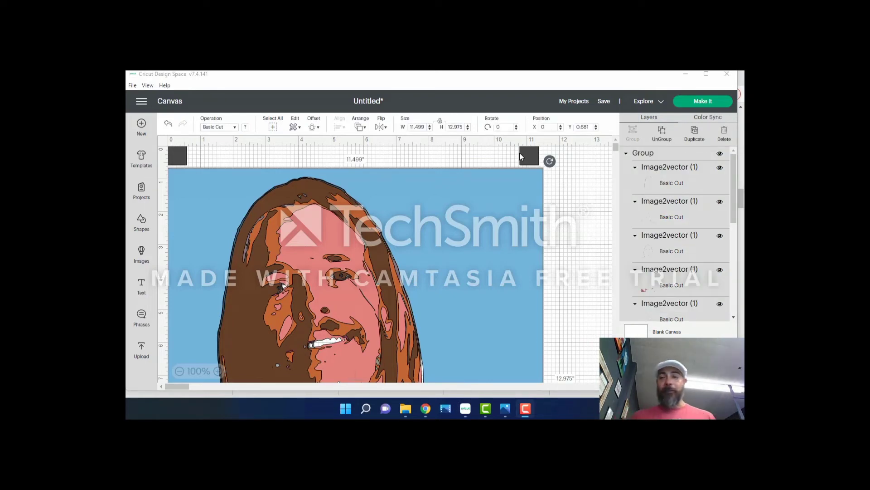
Duplicate the attached pair of registration squares repeatedly for the portrait's color layers, and move an offset copy to X 0, Y 0
{"action": "left_click", "coordinate": [520, 153]}
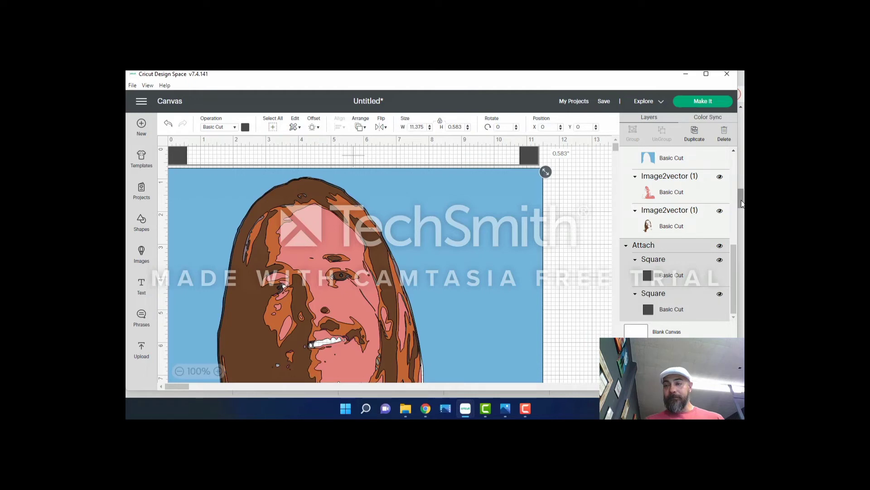
{"action": "left_click_drag", "start_coordinate": [734, 251], "coordinate": [726, 172]}
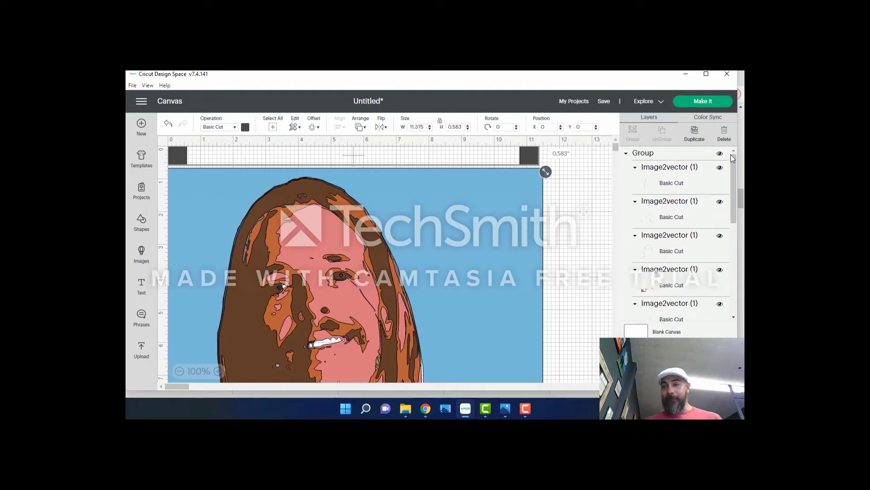
{"action": "left_click_drag", "start_coordinate": [731, 162], "coordinate": [742, 265]}
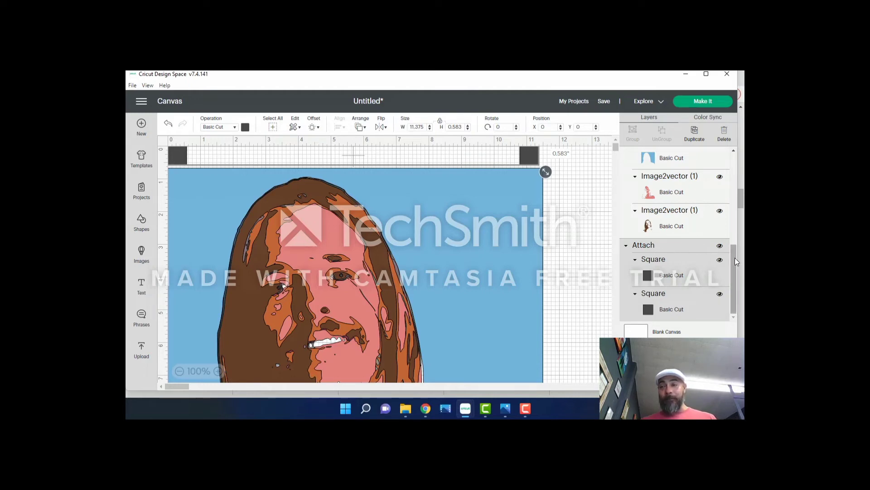
{"action": "left_click", "coordinate": [691, 136]}
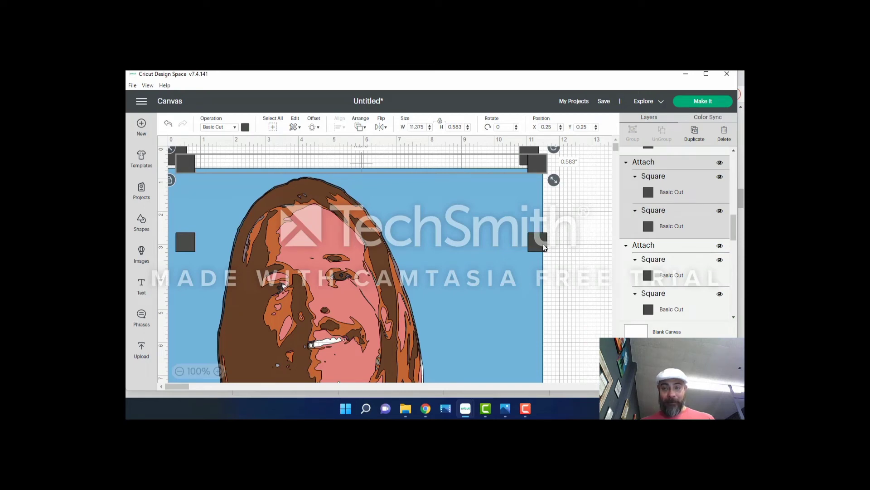
{"action": "left_click_drag", "start_coordinate": [544, 248], "coordinate": [534, 149]}
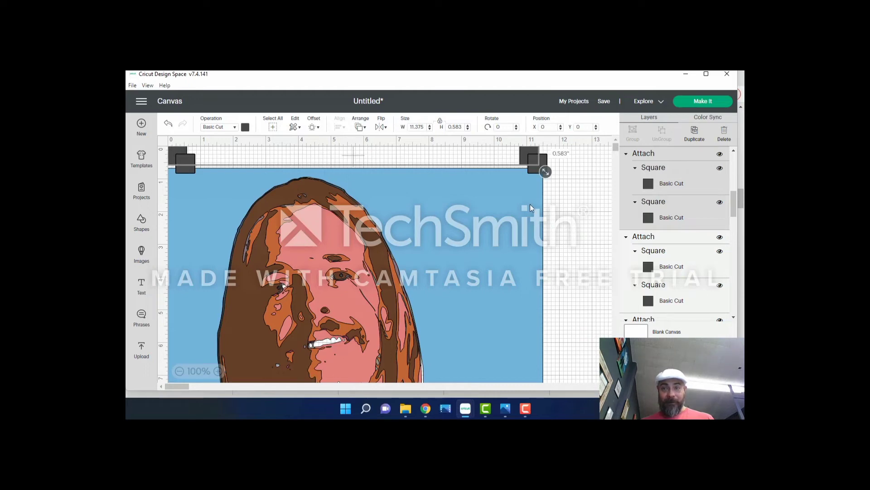
Move the grouped portrait down so it sits well clear of the registration squares
{"action": "left_click", "coordinate": [494, 269]}
{"action": "key", "text": "ctrl+z"}
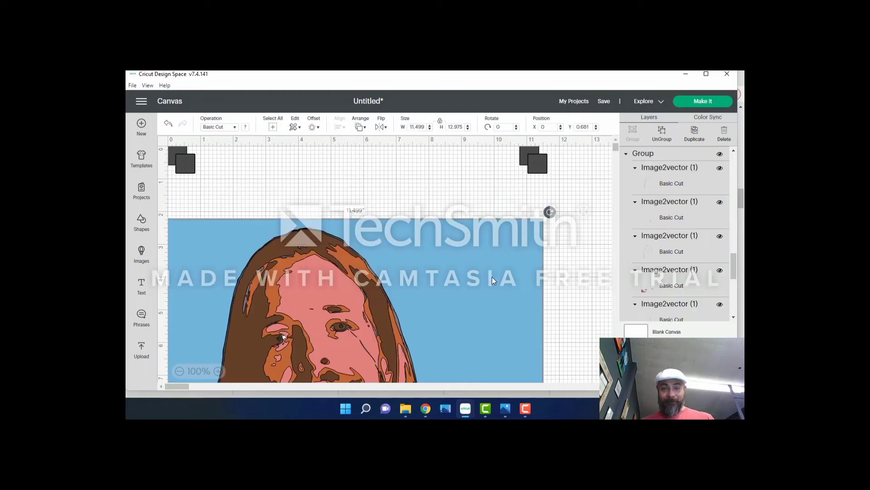
{"action": "left_click", "coordinate": [580, 193]}
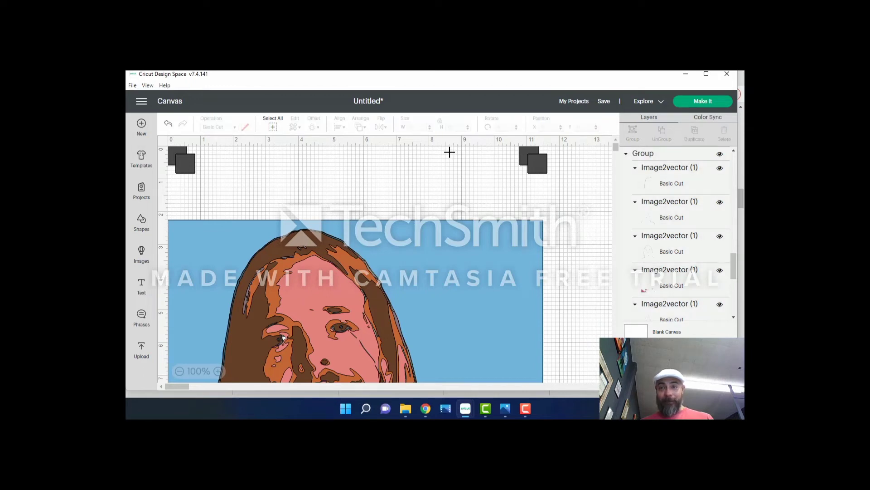
Align all the square pairs and the portrait to the left and to the top so the squares stack exactly
{"action": "key", "text": "ctrl+a"}
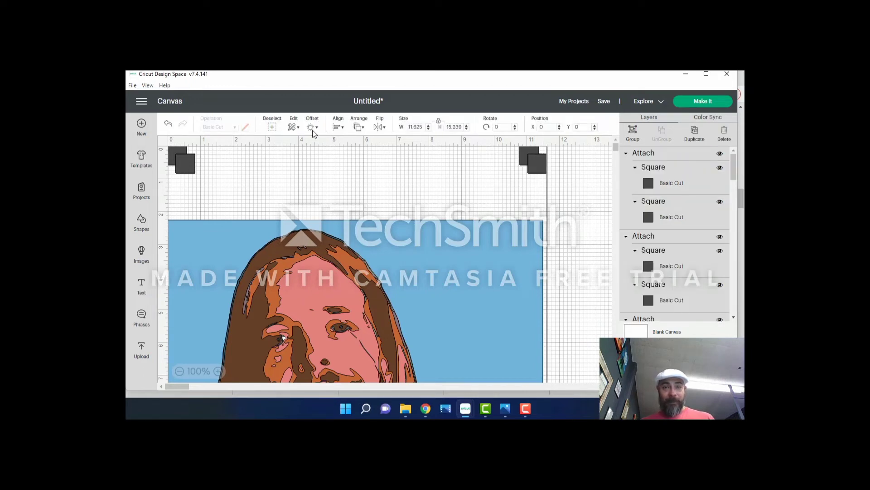
{"action": "left_click", "coordinate": [338, 128]}
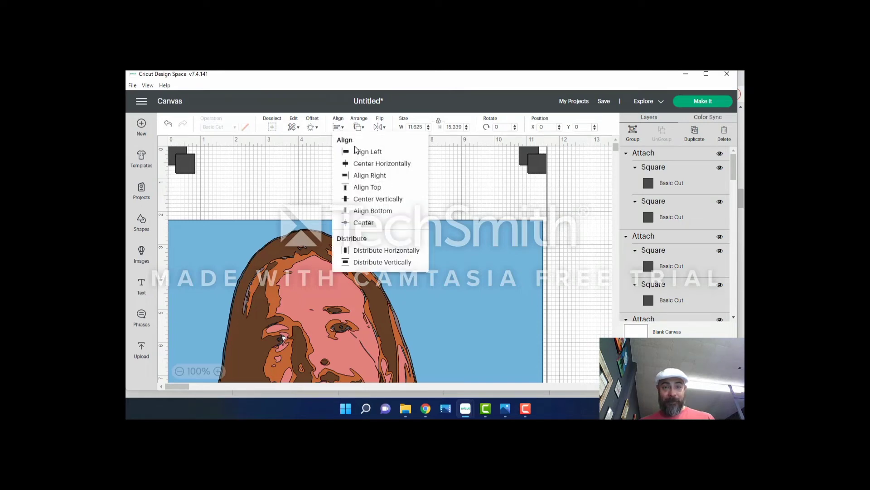
{"action": "left_click", "coordinate": [358, 153]}
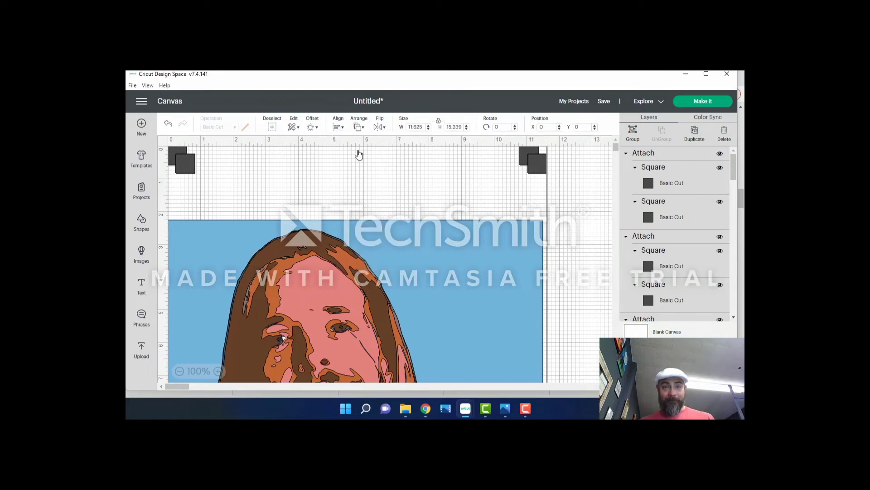
{"action": "left_click", "coordinate": [338, 128]}
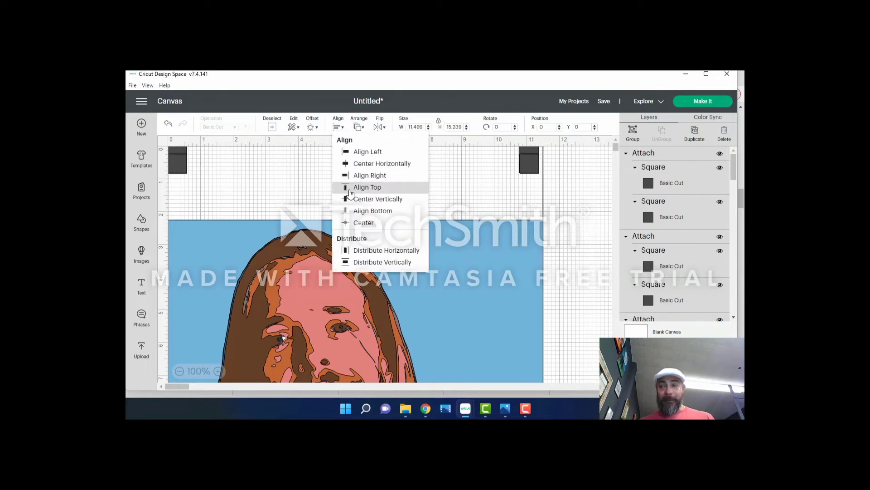
{"action": "left_click", "coordinate": [350, 189]}
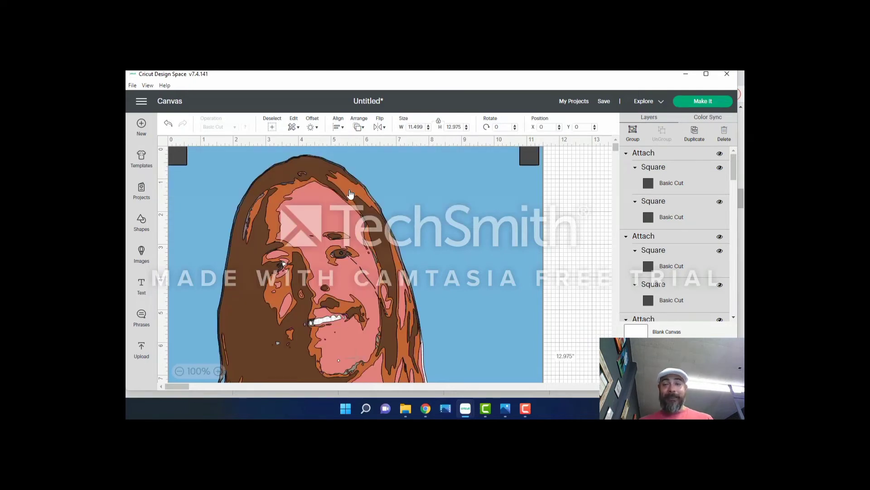
{"action": "left_click", "coordinate": [569, 167]}
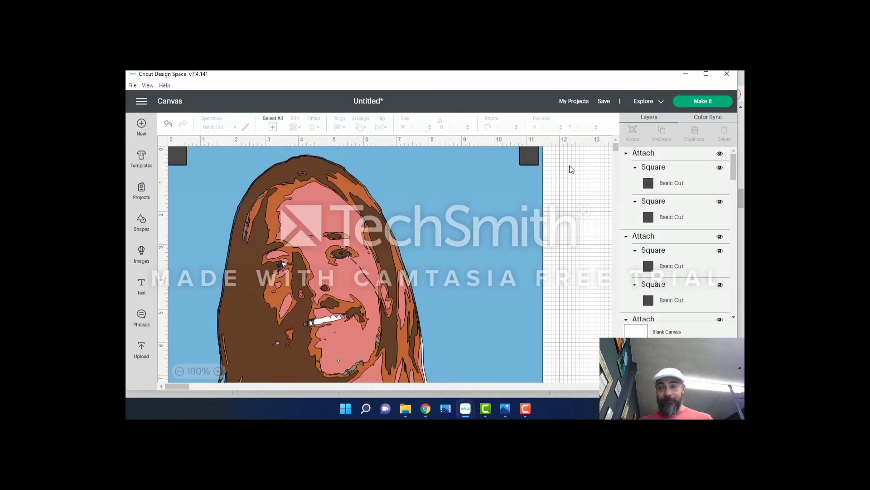
Move the grouped portrait just below the registration squares, to about Y 0.667, and ungroup it into its separate color layers
{"action": "left_click", "coordinate": [488, 230]}
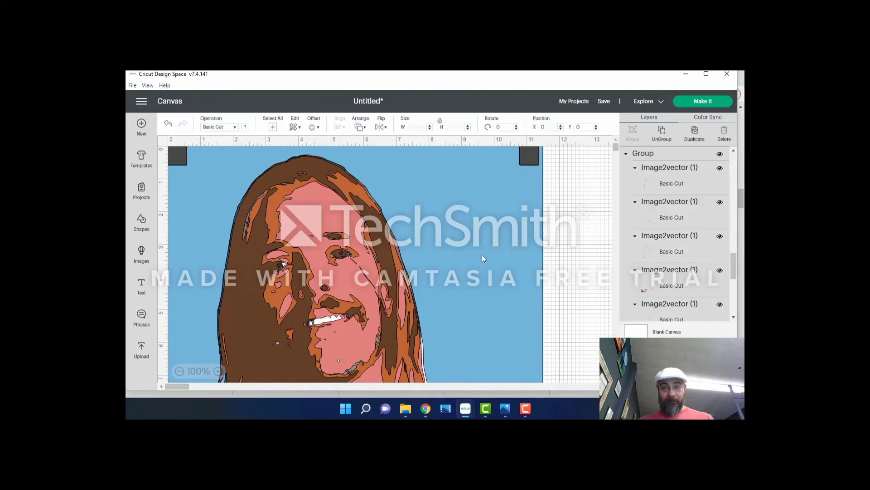
{"action": "left_click_drag", "start_coordinate": [474, 277], "coordinate": [464, 255]}
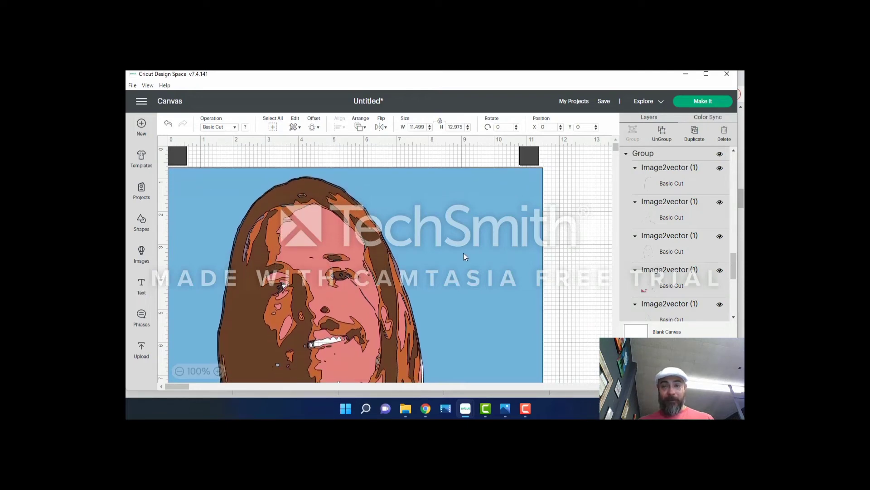
{"action": "left_click", "coordinate": [577, 204]}
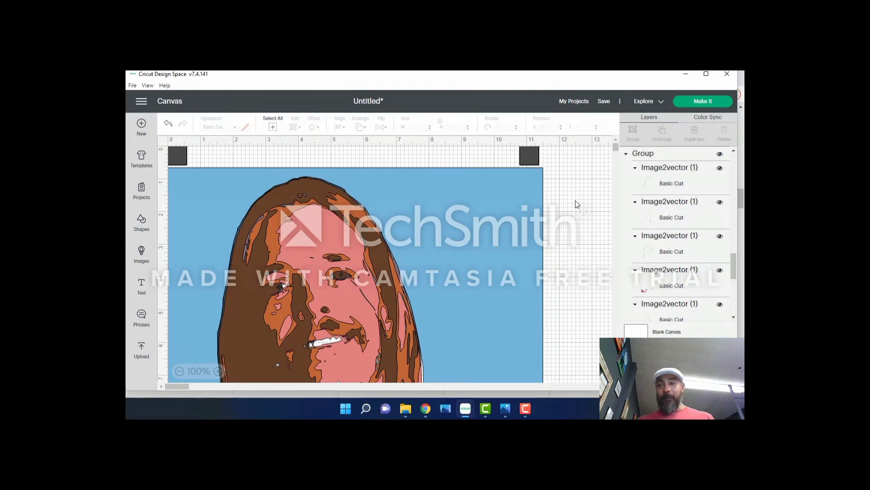
{"action": "left_click", "coordinate": [647, 157]}
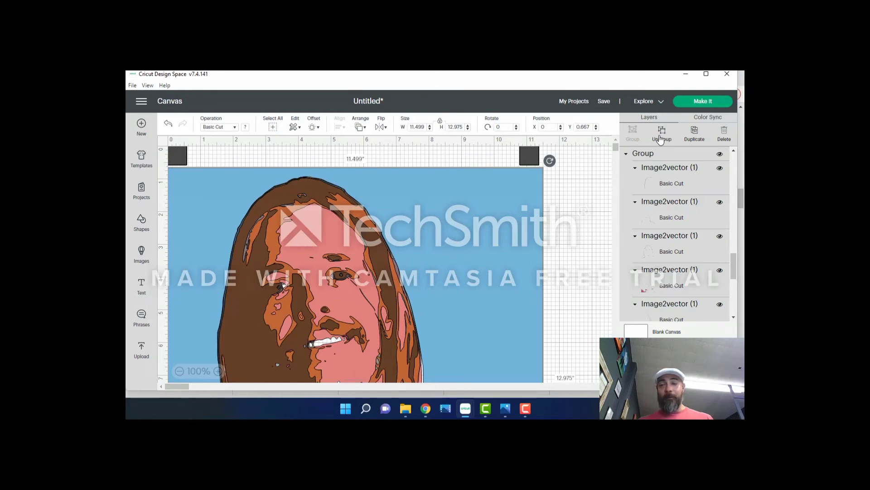
{"action": "left_click", "coordinate": [661, 140]}
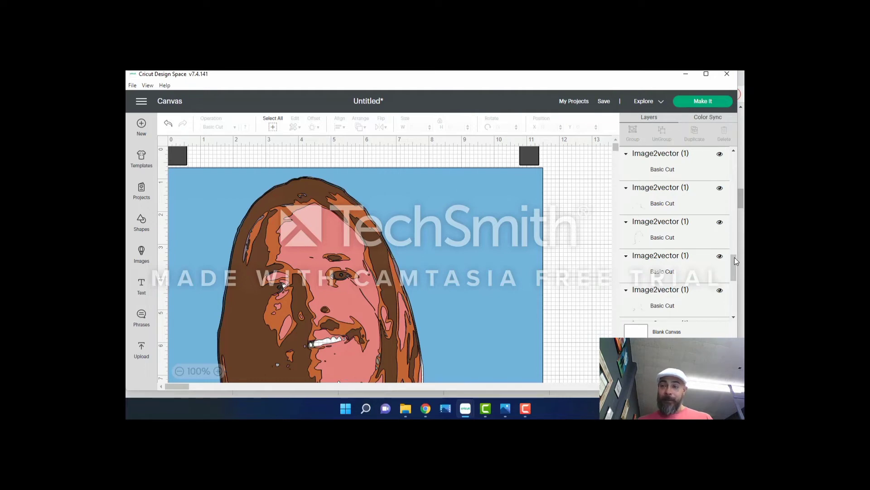
Attach the lowest pair of registration squares in the layer list to the first Image2vector (1) color layer beneath it
{"action": "left_click_drag", "start_coordinate": [733, 264], "coordinate": [731, 246]}
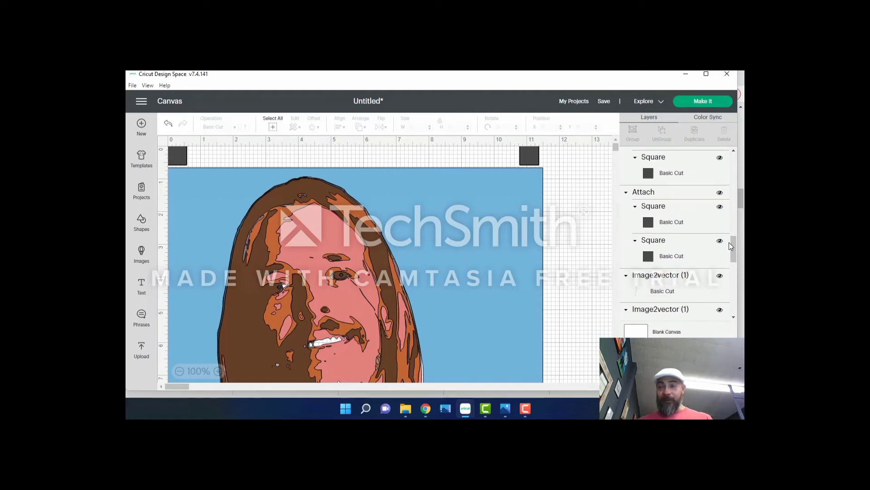
{"action": "left_click", "coordinate": [659, 192]}
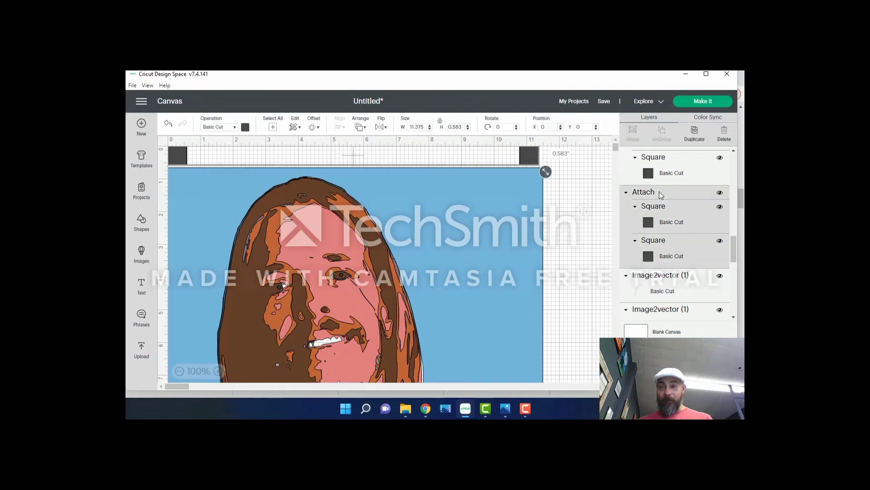
{"action": "left_click", "coordinate": [659, 286], "text": "shift"}
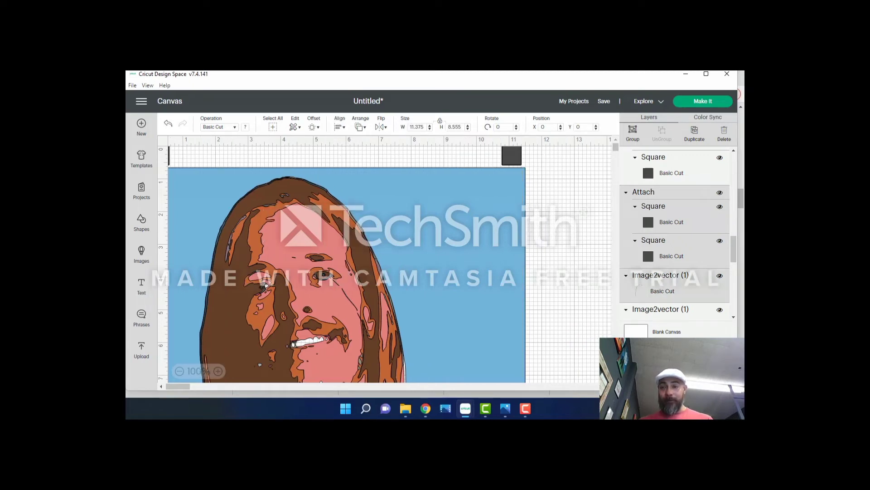
{"action": "key", "text": "Escape"}
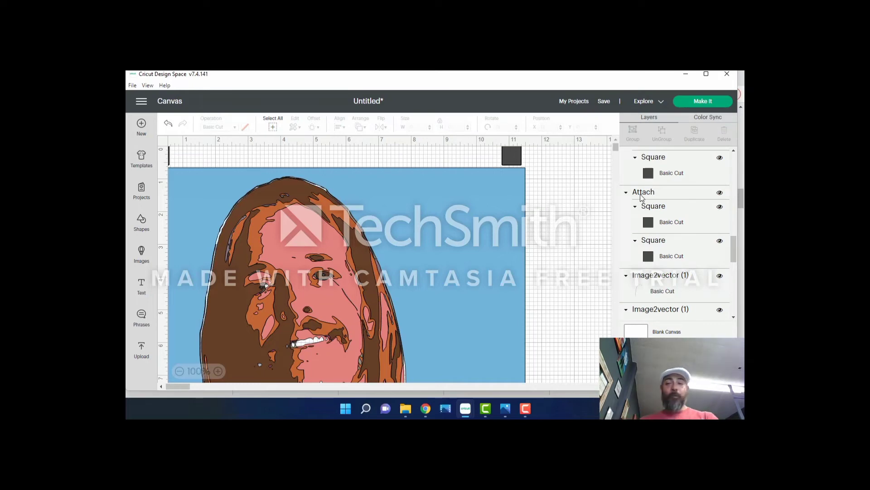
{"action": "key", "text": "ctrl+z"}
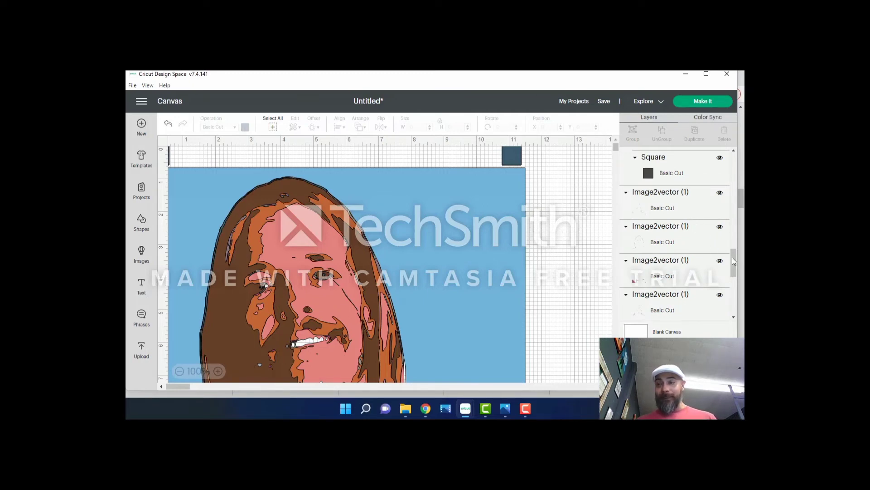
Attach another pair of registration squares to the next unattached Image2vector (1) color layer
{"action": "left_click_drag", "start_coordinate": [733, 257], "coordinate": [733, 248]}
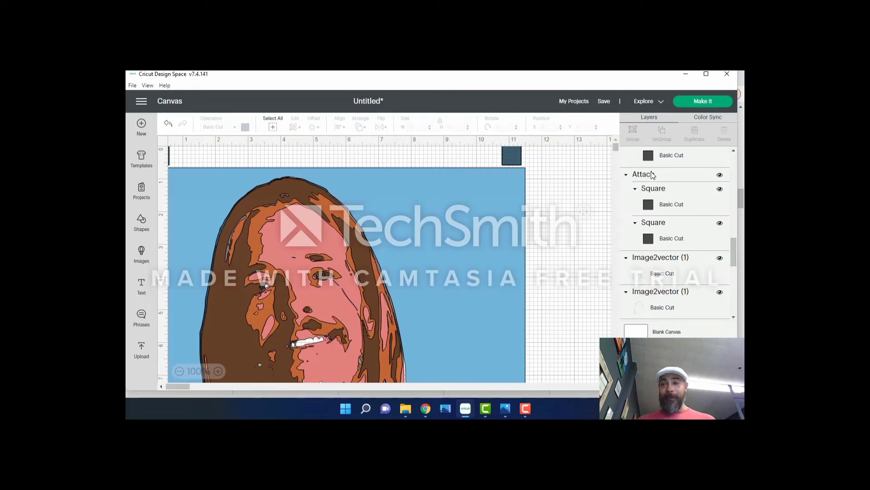
{"action": "left_click", "coordinate": [652, 174]}
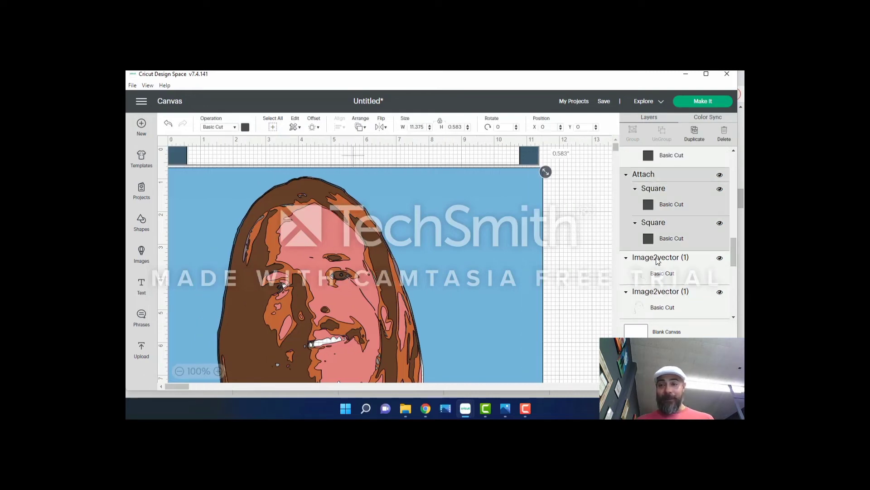
{"action": "left_click", "coordinate": [658, 260], "text": "shift"}
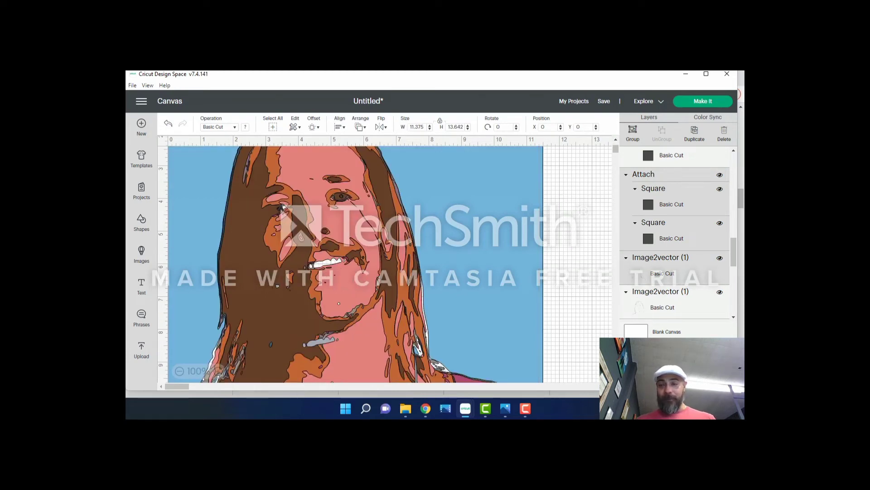
{"action": "key", "text": "Escape"}
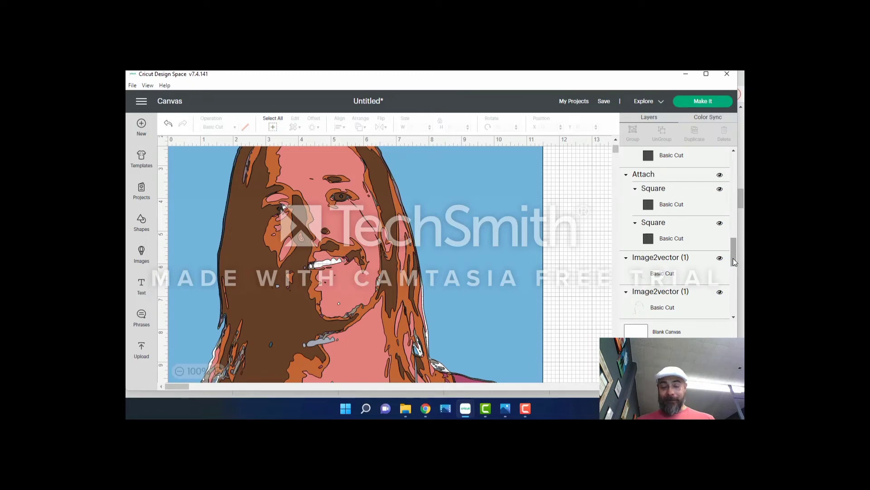
{"action": "left_click_drag", "start_coordinate": [733, 258], "coordinate": [634, 235]}
{"action": "scroll", "coordinate": [624, 217], "scroll_direction": "down", "scroll_amount": 2}
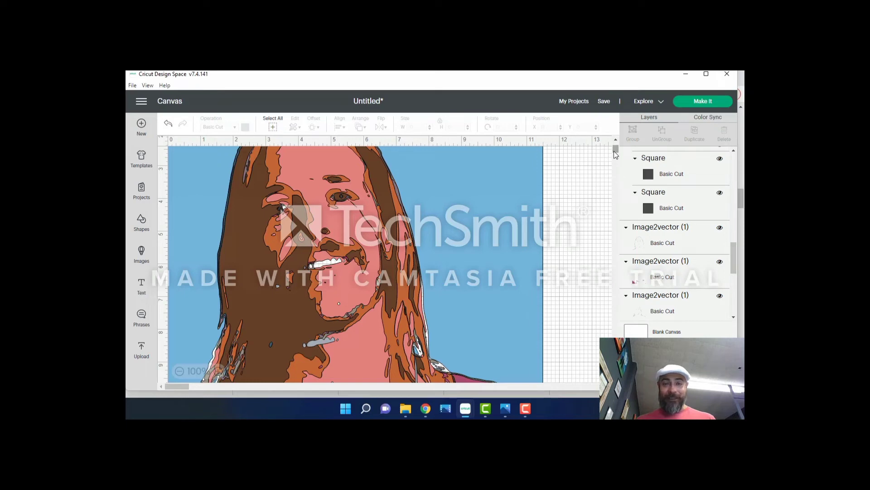
{"action": "left_click_drag", "start_coordinate": [614, 137], "coordinate": [613, 134]}
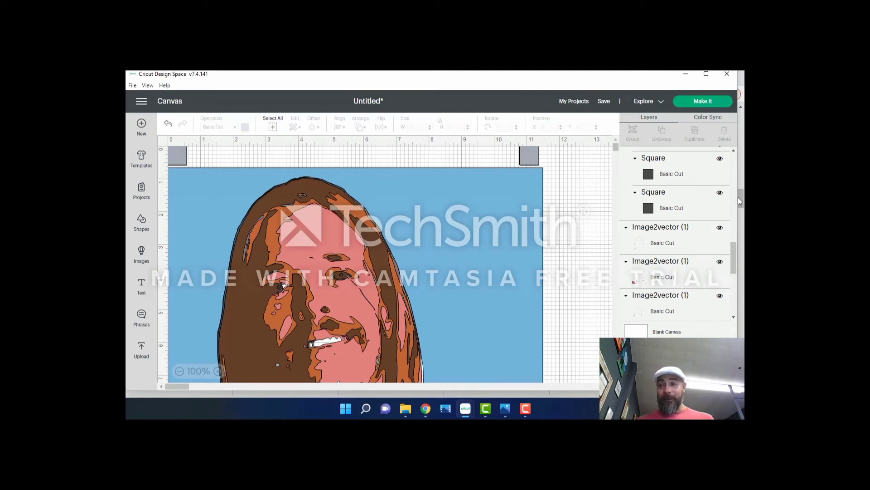
Weld the lowest free pair of attached registration squares to the faint Image2vector (1) layer directly beneath it
{"action": "left_click_drag", "start_coordinate": [734, 252], "coordinate": [732, 244]}
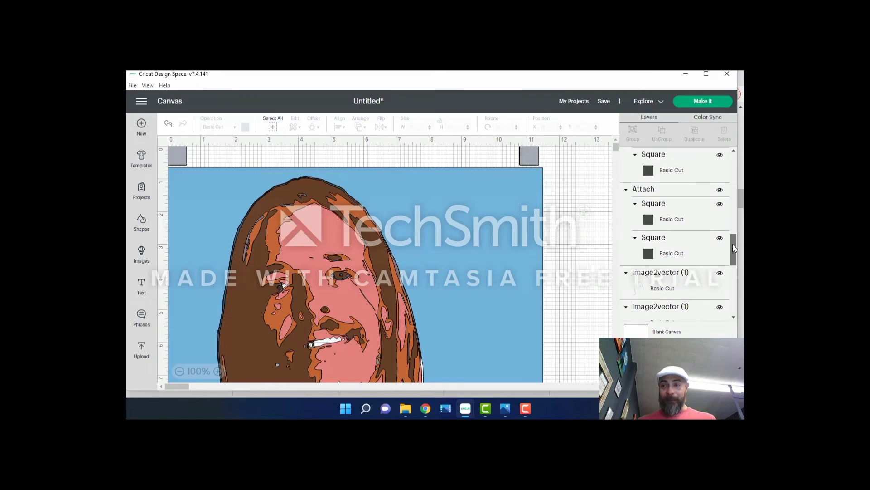
{"action": "left_click", "coordinate": [650, 188]}
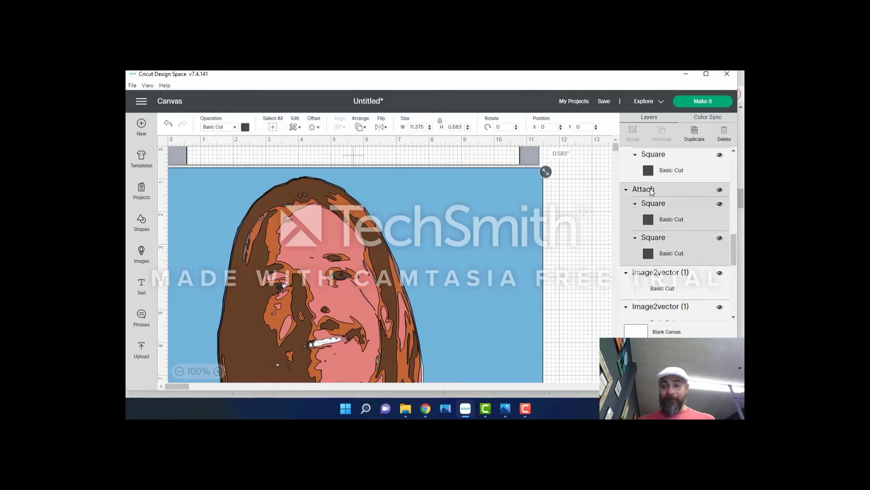
{"action": "left_click", "coordinate": [653, 286], "text": "shift"}
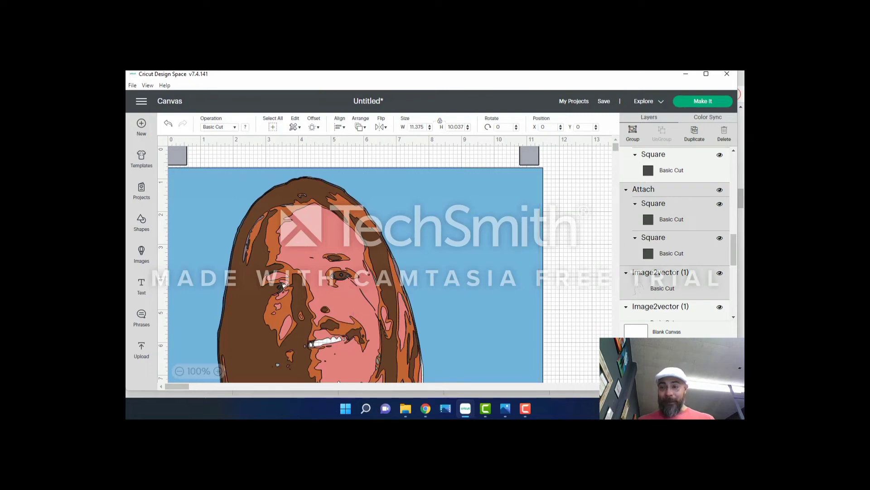
{"action": "key", "text": "Escape"}
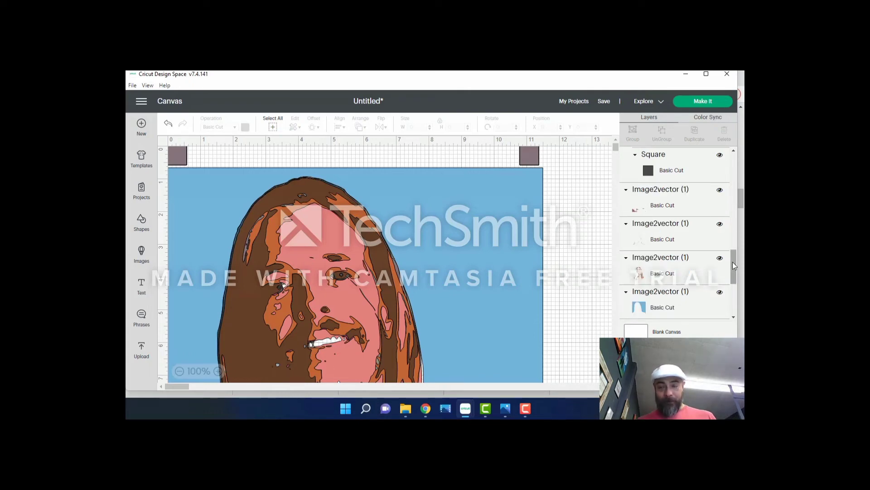
Weld a pair of attached registration squares to the small dark-red Image2vector (1) layer
{"action": "left_click_drag", "start_coordinate": [732, 262], "coordinate": [733, 244]}
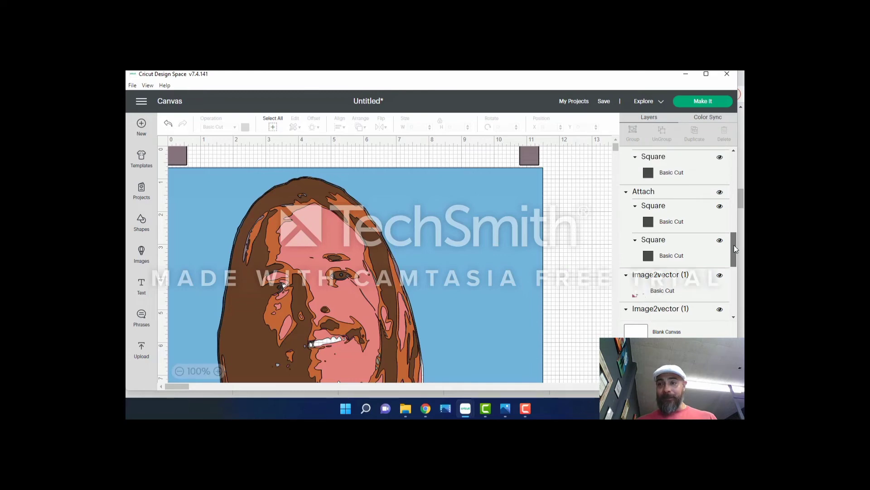
{"action": "left_click", "coordinate": [642, 191]}
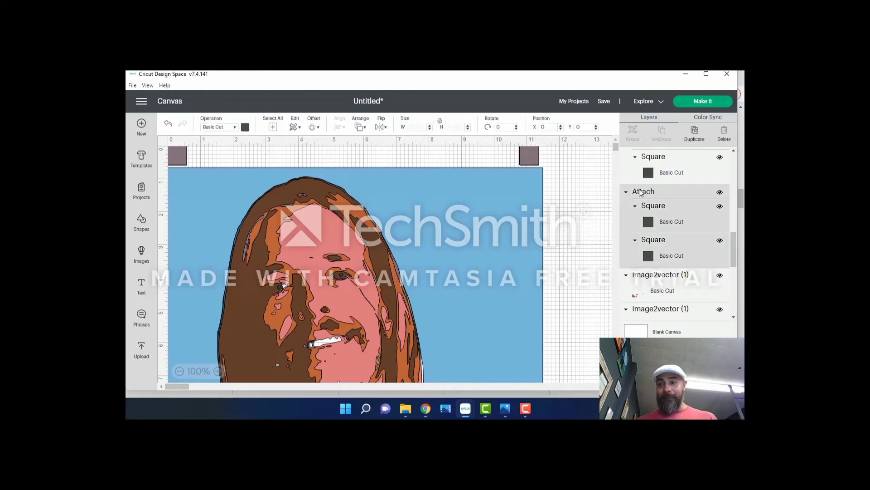
{"action": "left_click", "coordinate": [643, 290]}
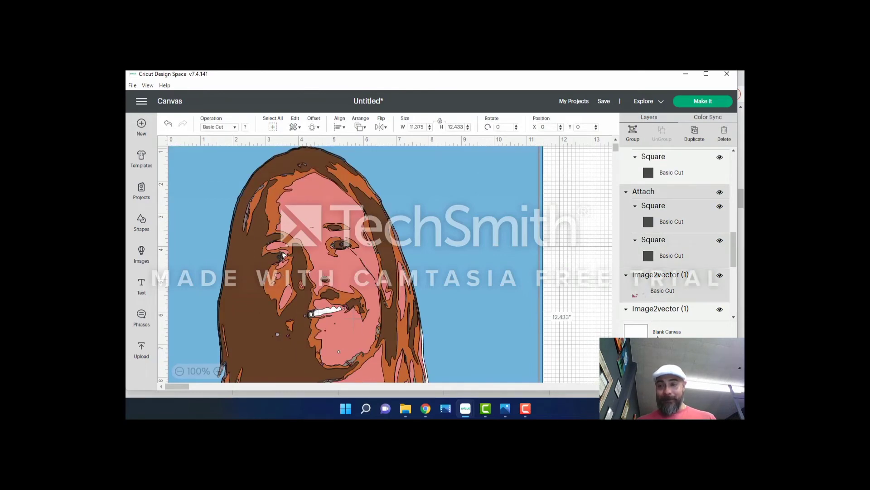
{"action": "key", "text": "Escape"}
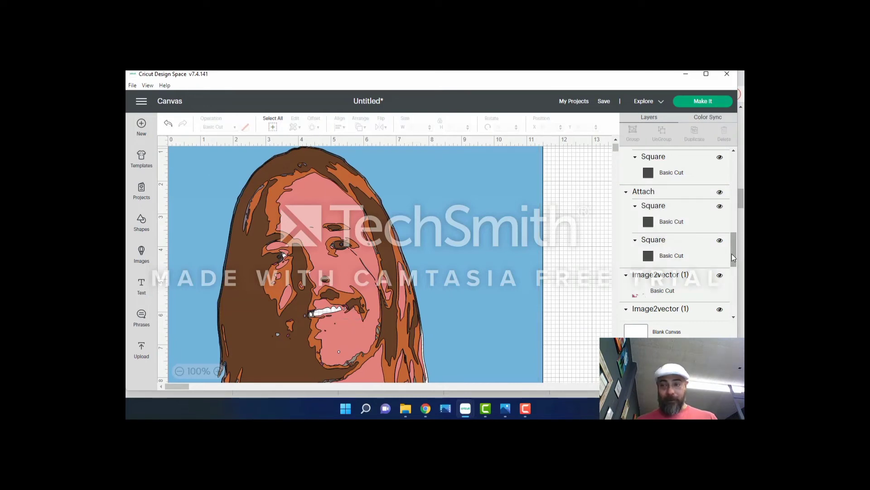
{"action": "left_click_drag", "start_coordinate": [732, 254], "coordinate": [730, 247]}
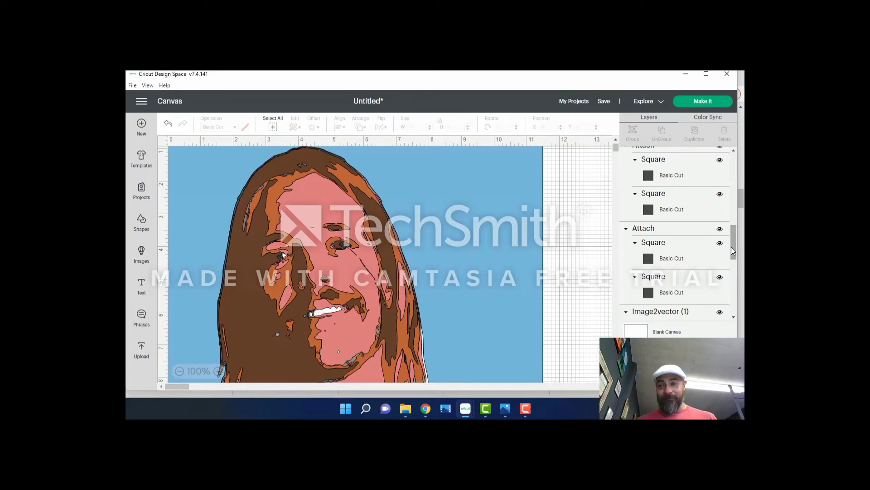
{"action": "key", "text": "ctrl+z"}
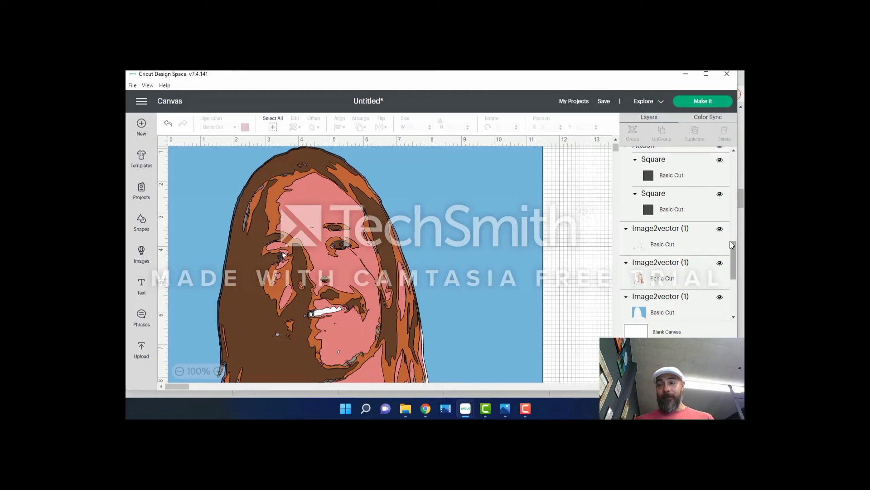
Weld a pair of attached squares to the faint Image2vector (1) layer above the orange one, declining Sticky Keys
{"action": "left_click_drag", "start_coordinate": [733, 246], "coordinate": [732, 237]}
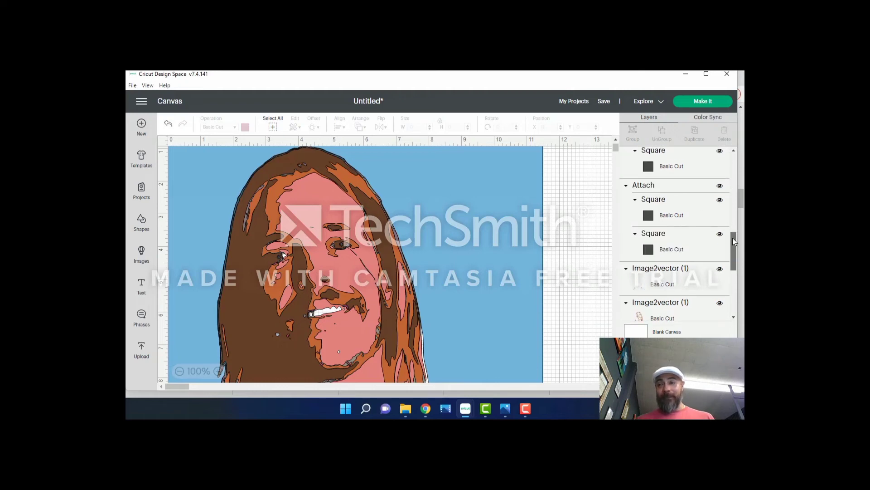
{"action": "left_click", "coordinate": [653, 185]}
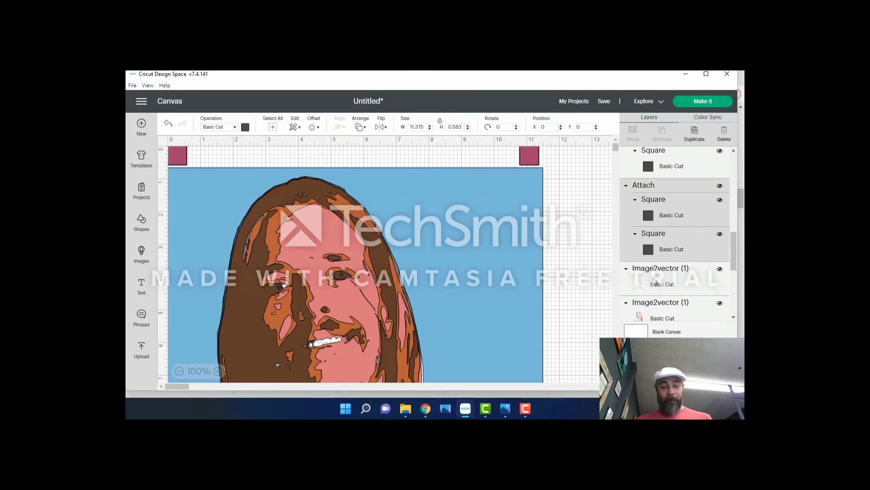
{"action": "left_click", "coordinate": [656, 279], "text": "shift"}
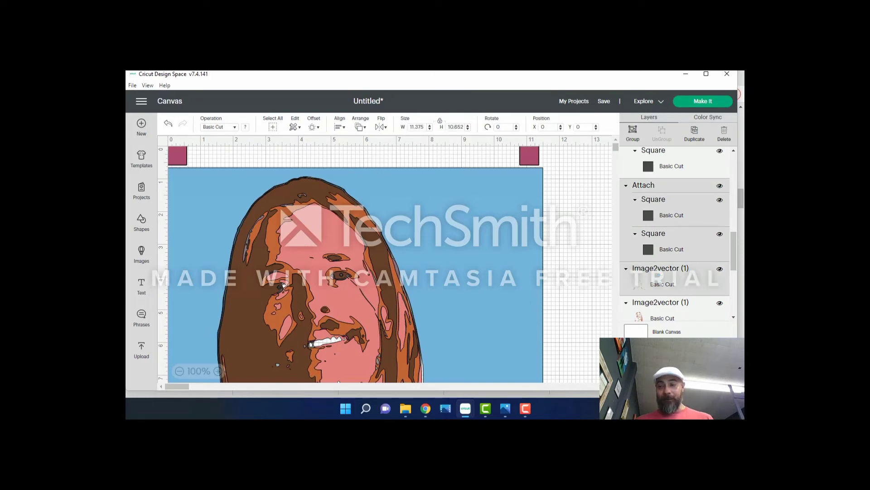
{"action": "left_click", "coordinate": [667, 272]}
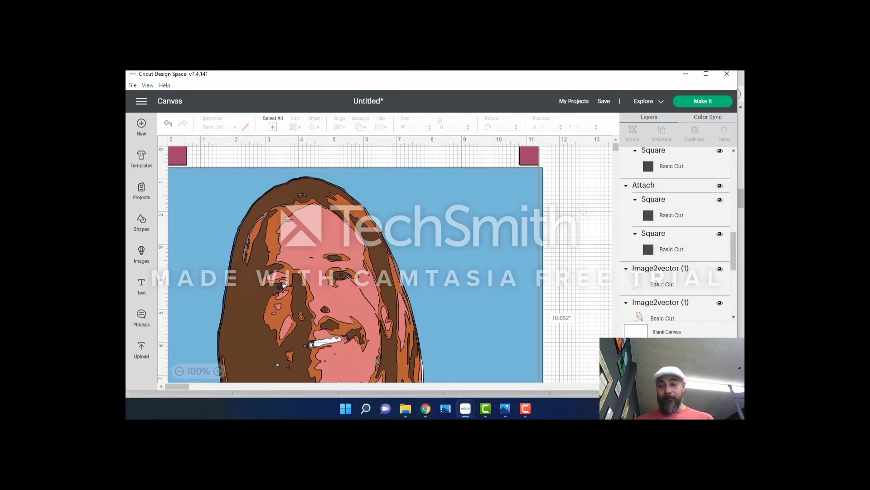
{"action": "key", "text": "shift"}
{"action": "key", "text": "shift"}
{"action": "key", "text": "shift"}
{"action": "key", "text": "shift"}
{"action": "key", "text": "shift"}
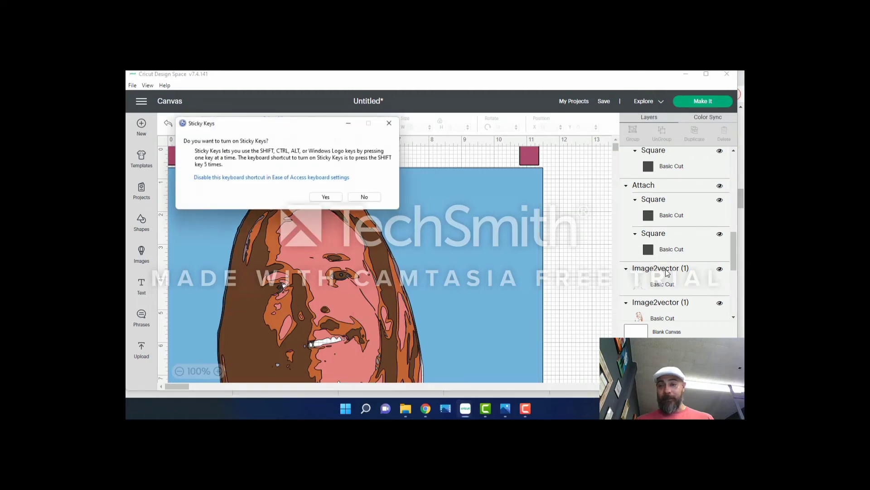
{"action": "left_click", "coordinate": [367, 197]}
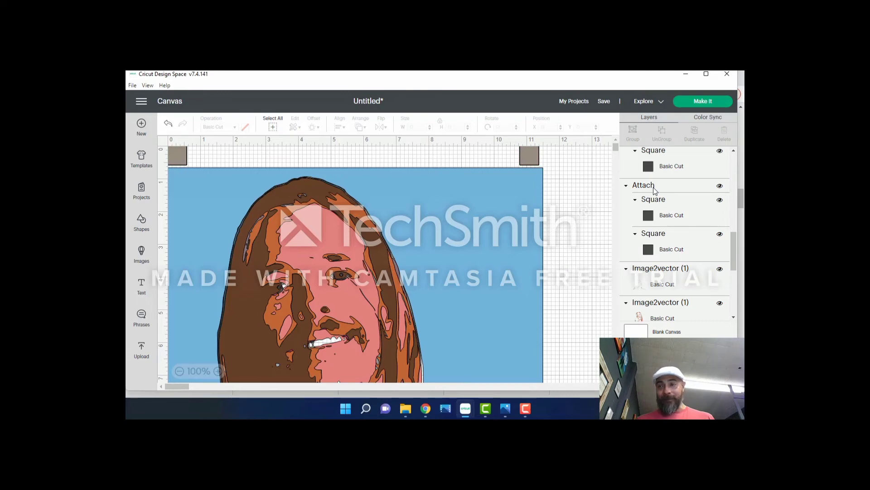
Weld a pair of attached registration squares to the orange Image2vector (1) layer
{"action": "scroll", "coordinate": [711, 195], "scroll_direction": "down", "scroll_amount": 2}
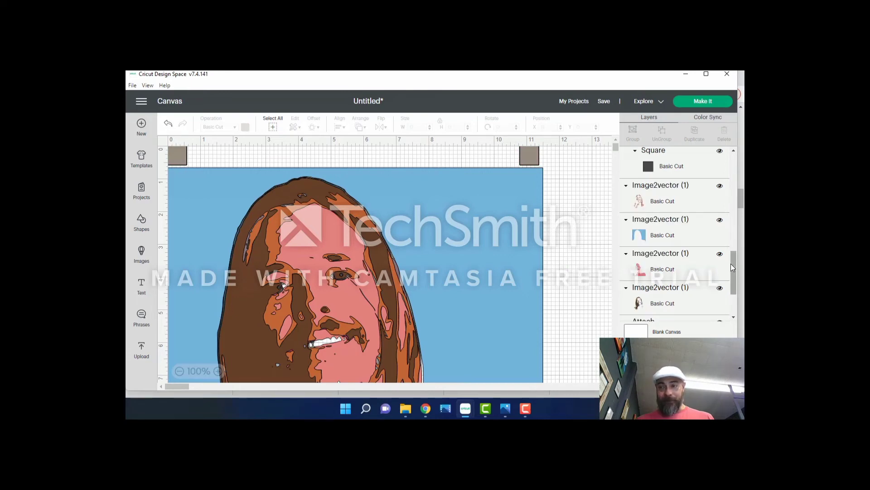
{"action": "left_click_drag", "start_coordinate": [731, 263], "coordinate": [730, 243]}
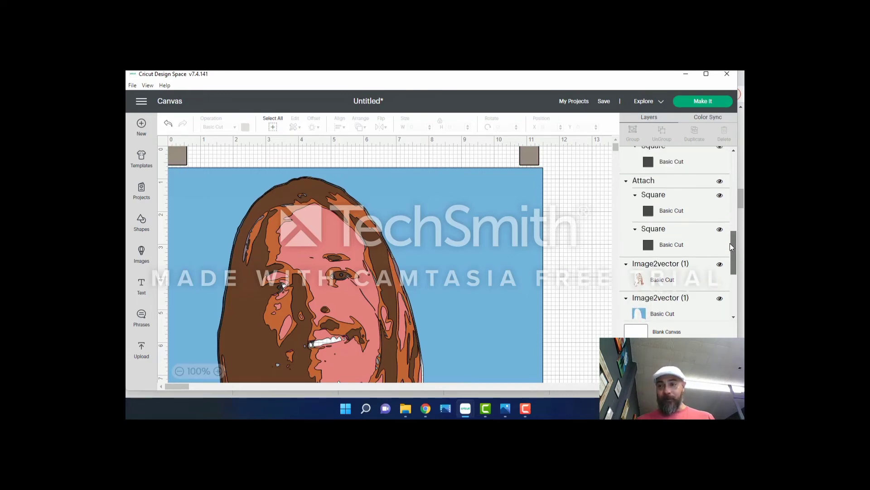
{"action": "left_click", "coordinate": [644, 184]}
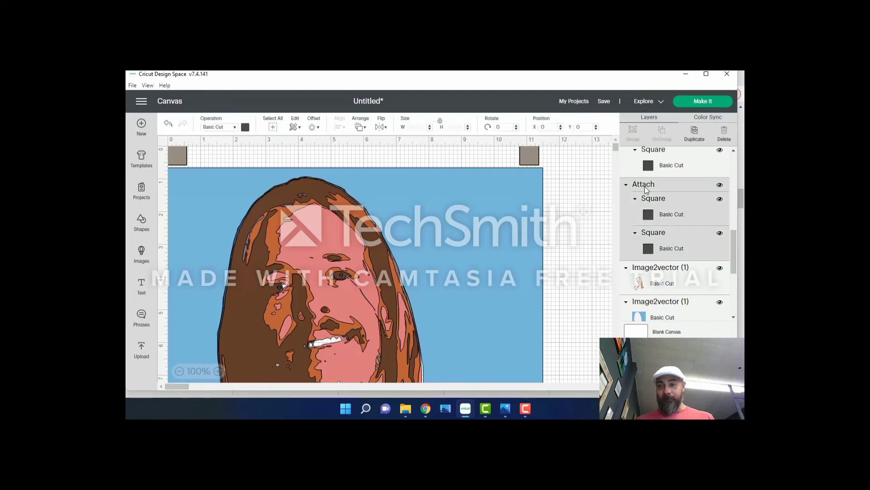
{"action": "left_click", "coordinate": [646, 276], "text": "shift"}
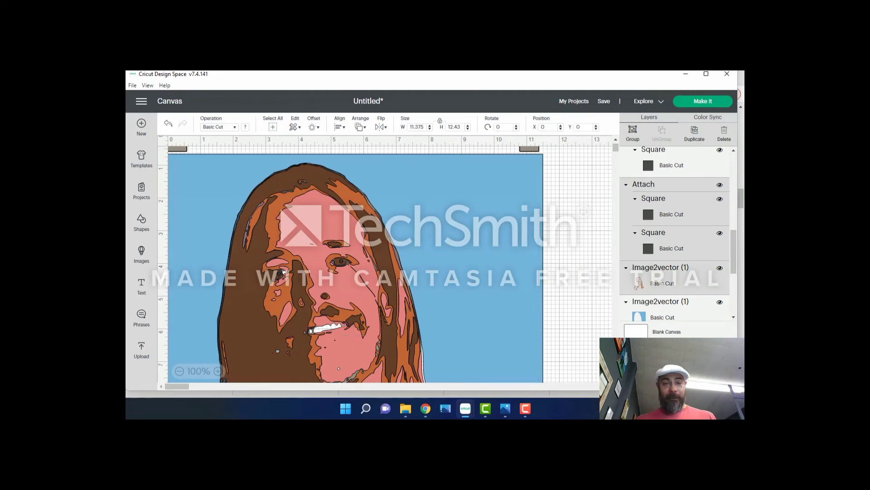
{"action": "key", "text": "Escape"}
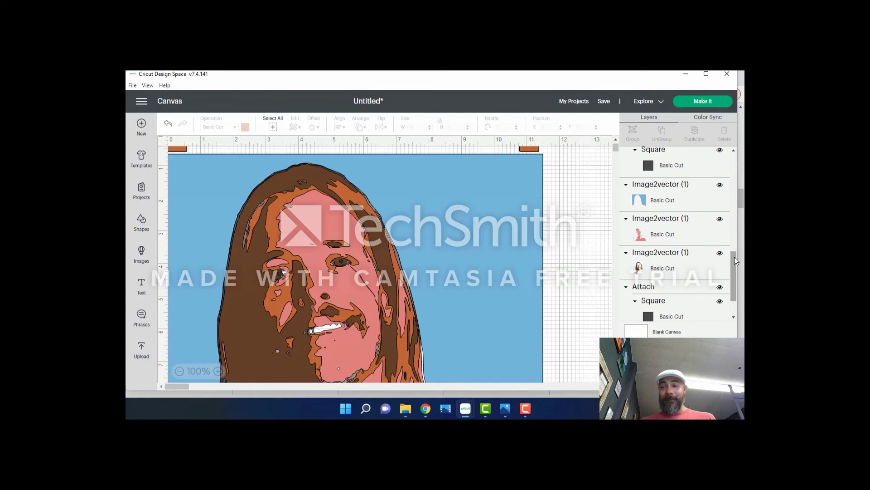
Weld a pair of attached registration squares to the blue background Image2vector (1) layer
{"action": "left_click_drag", "start_coordinate": [735, 257], "coordinate": [732, 222]}
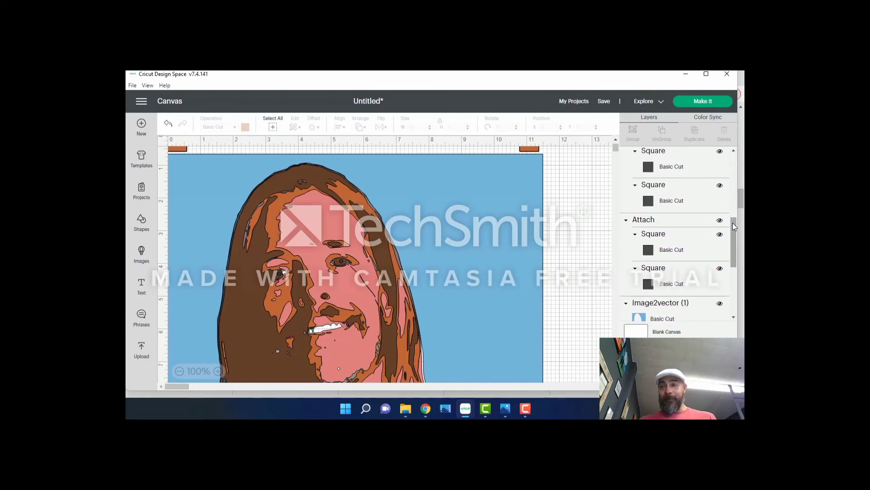
{"action": "left_click", "coordinate": [647, 222]}
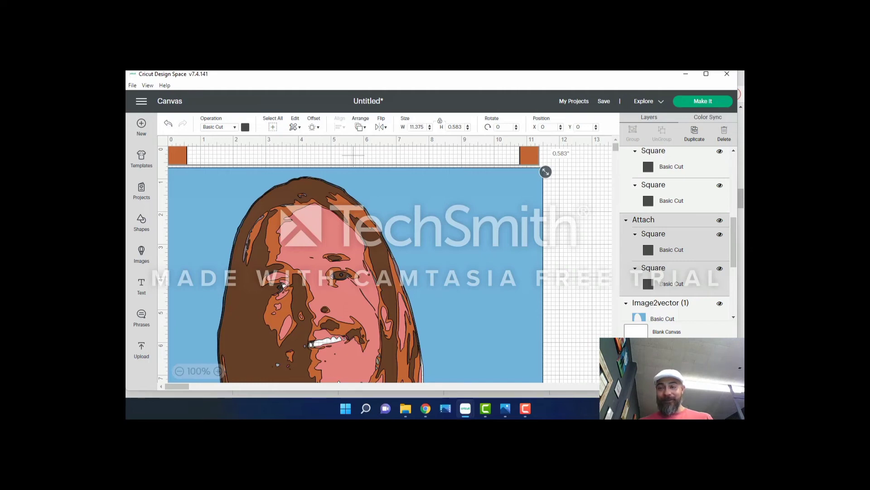
{"action": "left_click", "coordinate": [707, 312], "text": "shift"}
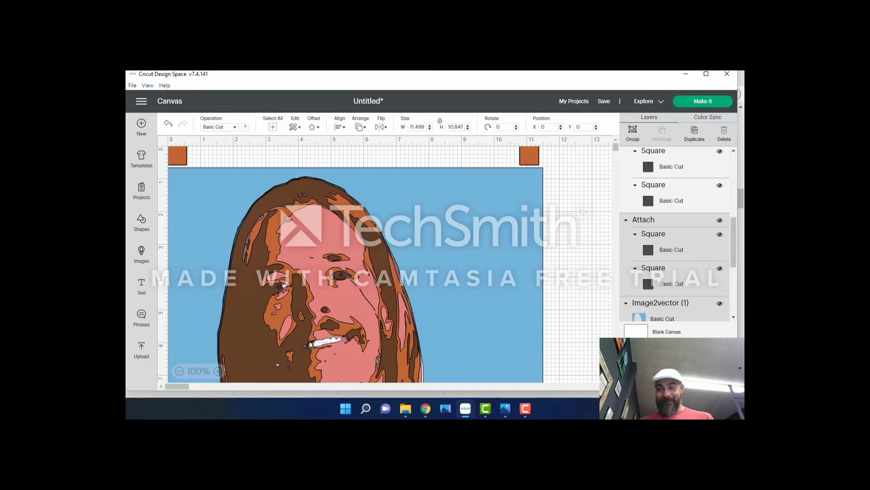
{"action": "left_click", "coordinate": [624, 277]}
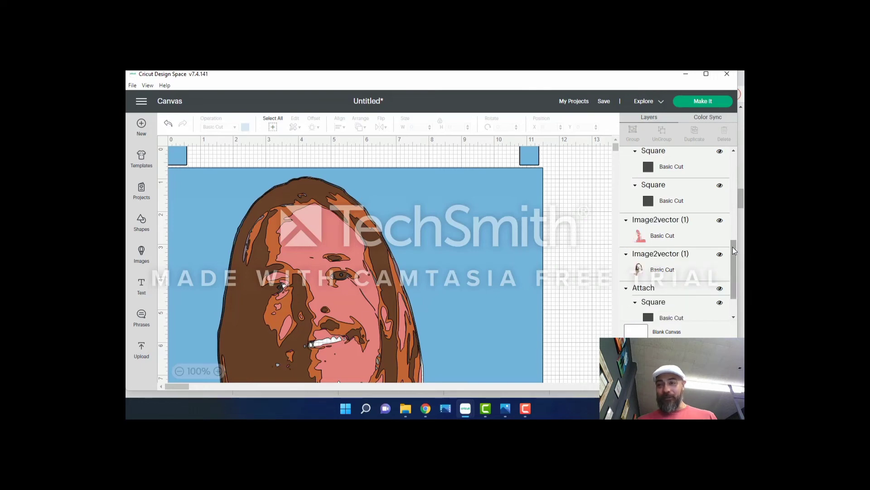
Weld the attached registration squares above the pink skin layer to that Image2vector (1) layer
{"action": "left_click_drag", "start_coordinate": [733, 247], "coordinate": [729, 220]}
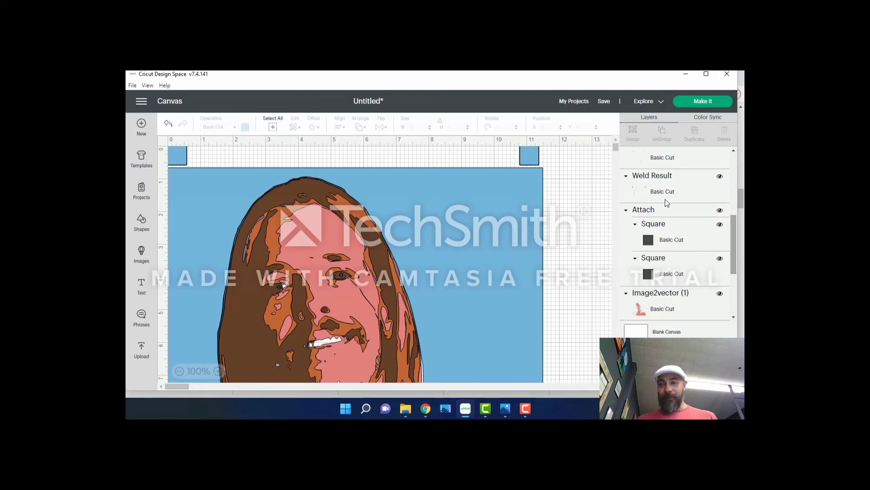
{"action": "left_click", "coordinate": [654, 212]}
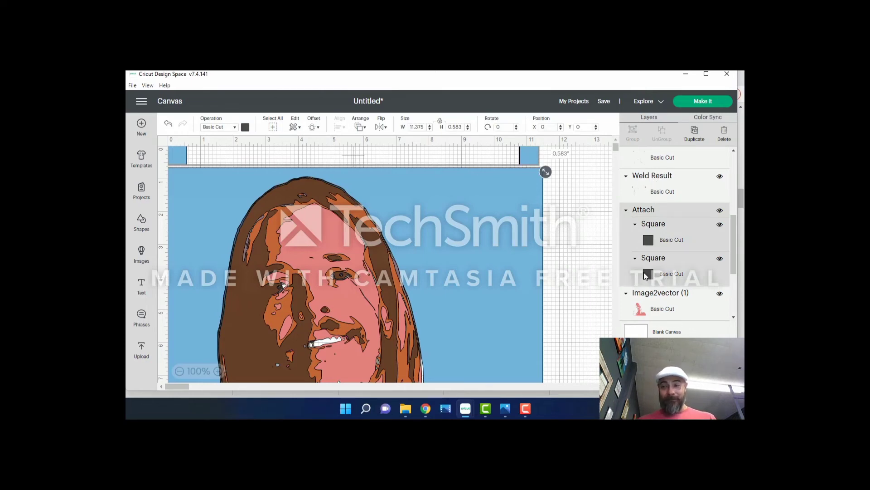
{"action": "left_click", "coordinate": [644, 296], "text": "shift"}
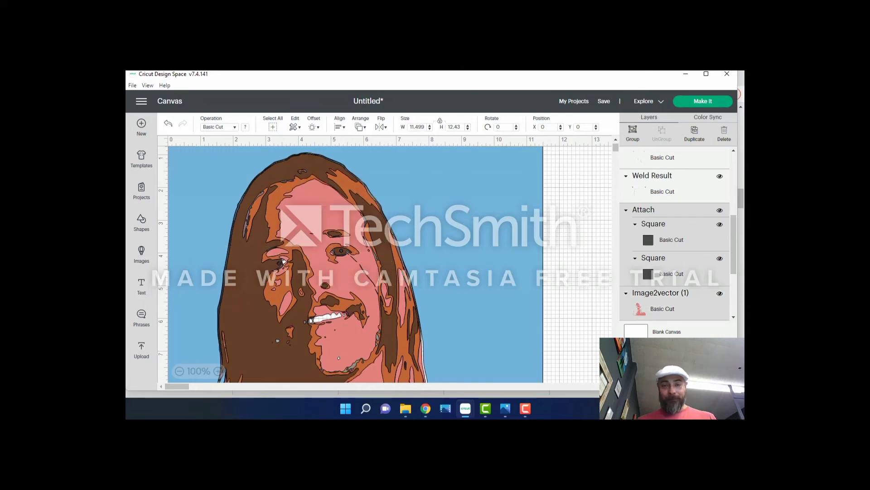
{"action": "key", "text": "Escape"}
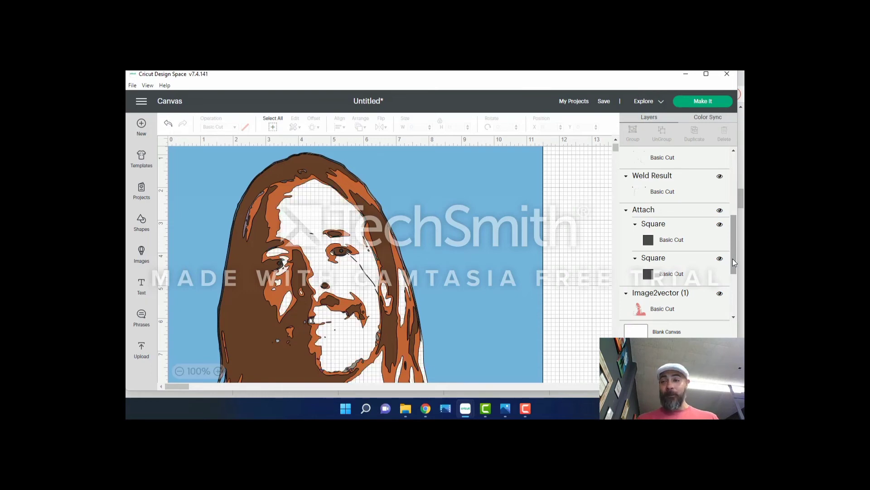
{"action": "key", "text": "ctrl+z"}
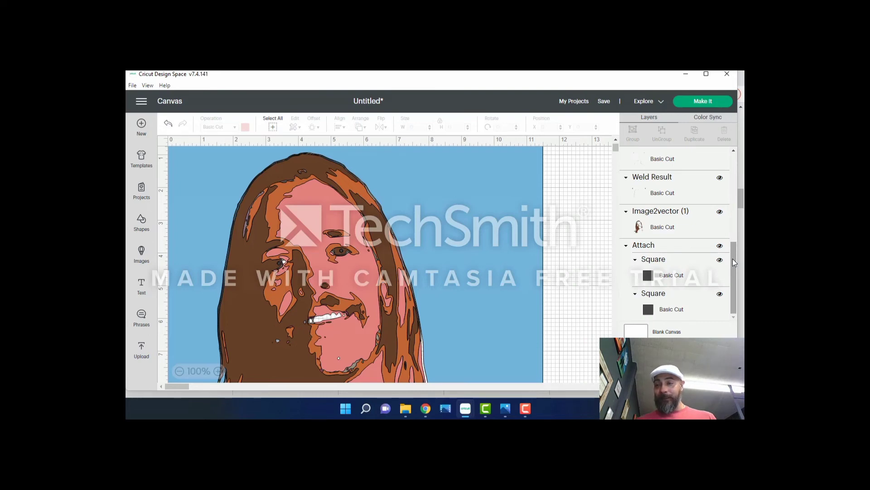
Weld the last attached pair of registration squares to the brown hair Image2vector (1) layer, declining Sticky Keys
{"action": "mouse_move", "coordinate": [734, 263]}
{"action": "left_mouse_down"}
{"action": "mouse_move", "coordinate": [734, 235]}
{"action": "mouse_move", "coordinate": [736, 279]}
{"action": "left_mouse_up"}
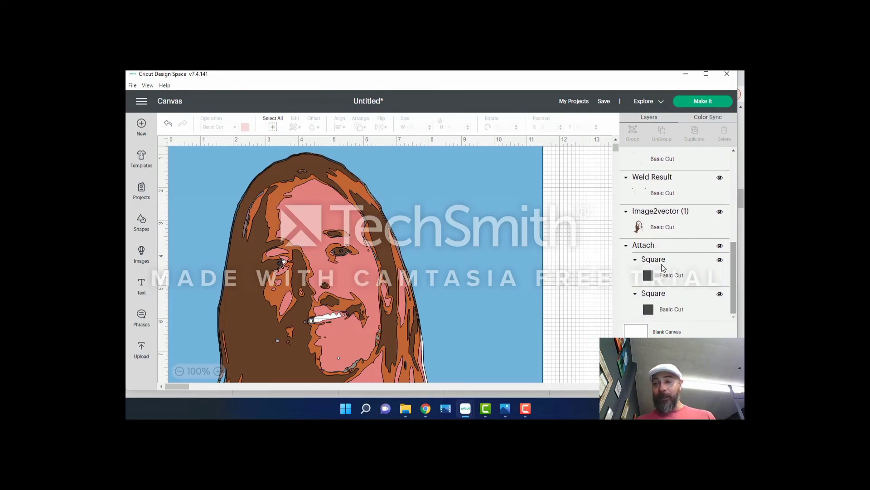
{"action": "left_click", "coordinate": [660, 244]}
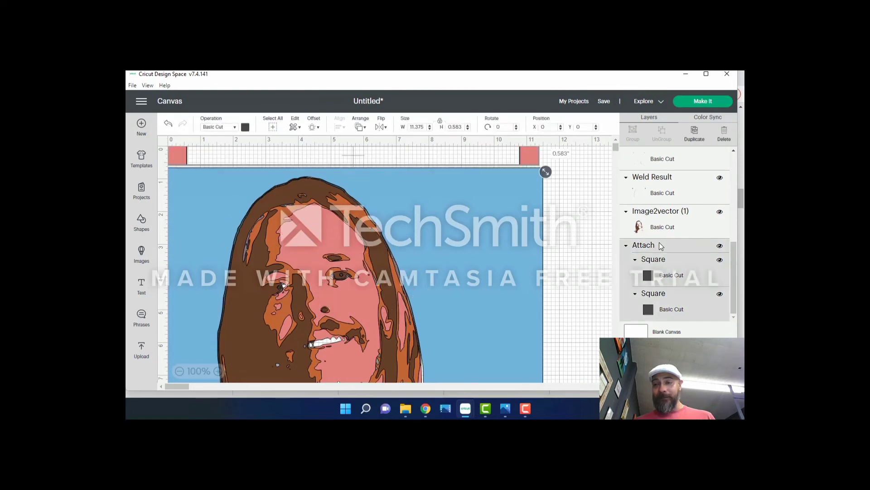
{"action": "left_click", "coordinate": [655, 216], "text": "shift"}
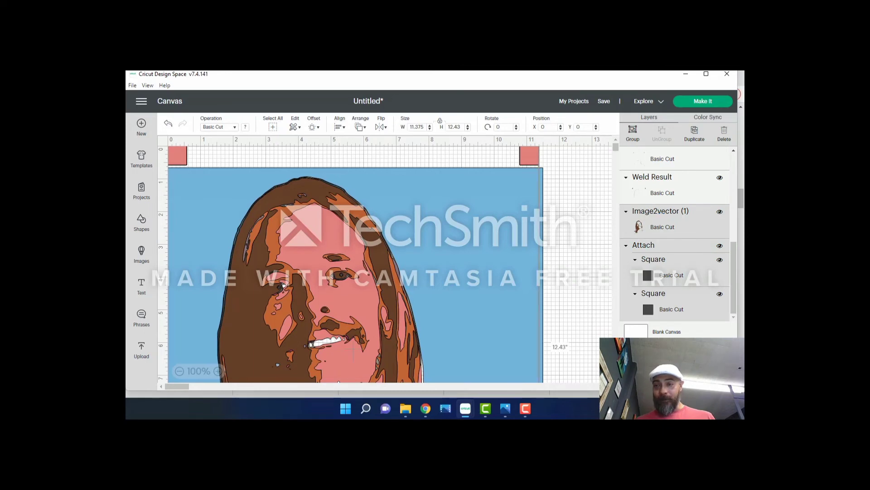
{"action": "key", "text": "shift"}
{"action": "key", "text": "shift"}
{"action": "key", "text": "shift"}
{"action": "key", "text": "shift"}
{"action": "key", "text": "shift"}
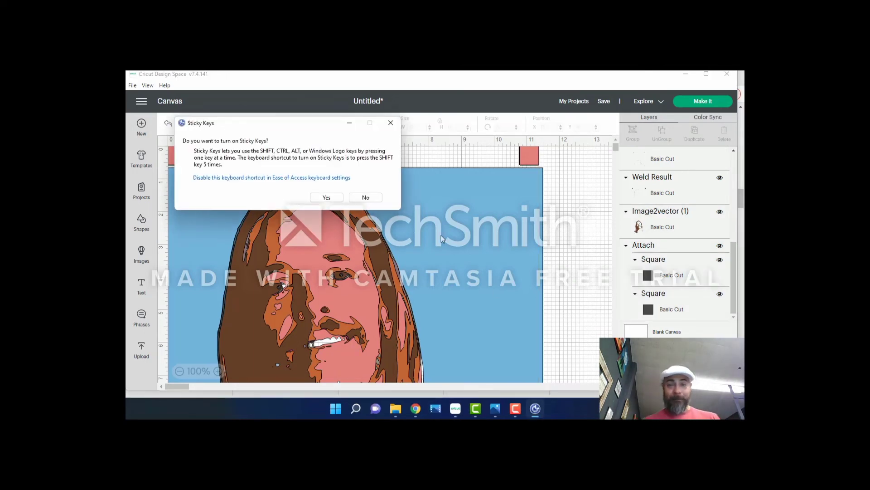
{"action": "left_click", "coordinate": [366, 198]}
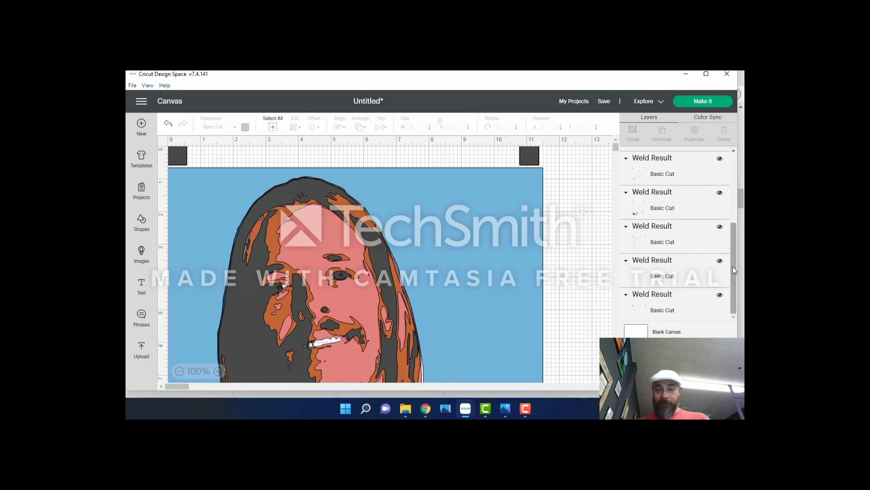
Group all the welded color layers of the portrait together with their registration squares
{"action": "scroll", "coordinate": [731, 222], "scroll_direction": "up", "scroll_amount": 2}
{"action": "scroll", "coordinate": [731, 222], "scroll_direction": "up", "scroll_amount": 3}
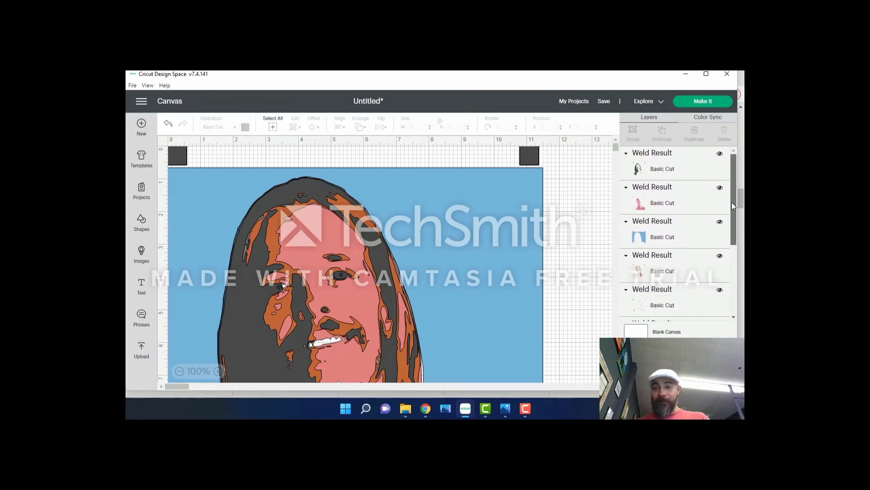
{"action": "scroll", "coordinate": [733, 204], "scroll_direction": "down", "scroll_amount": 1}
{"action": "scroll", "coordinate": [730, 172], "scroll_direction": "up", "scroll_amount": 1}
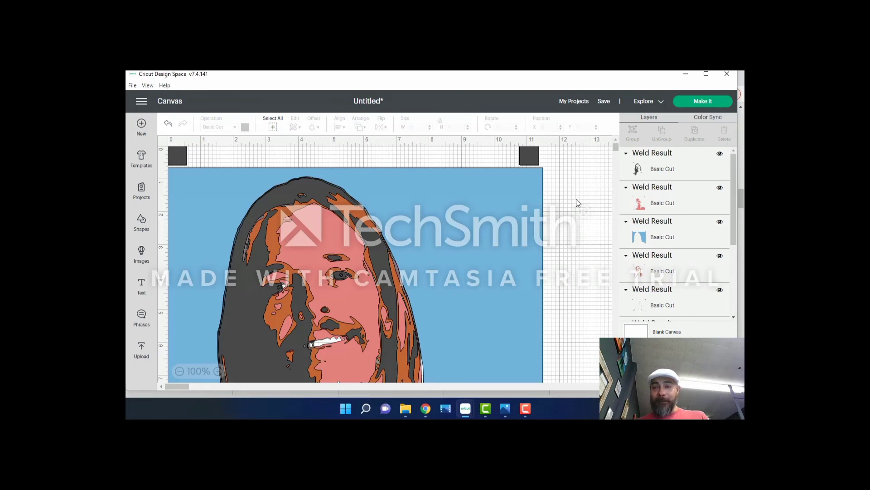
{"action": "left_click", "coordinate": [273, 128]}
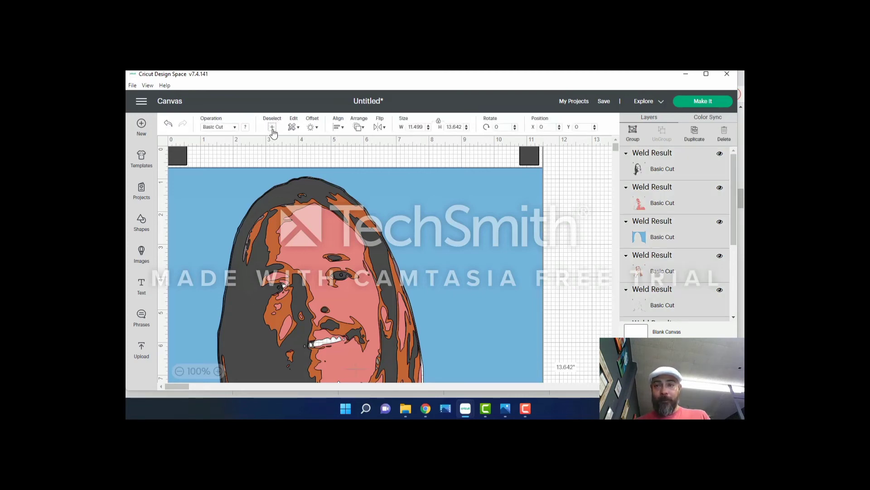
{"action": "left_click", "coordinate": [633, 135]}
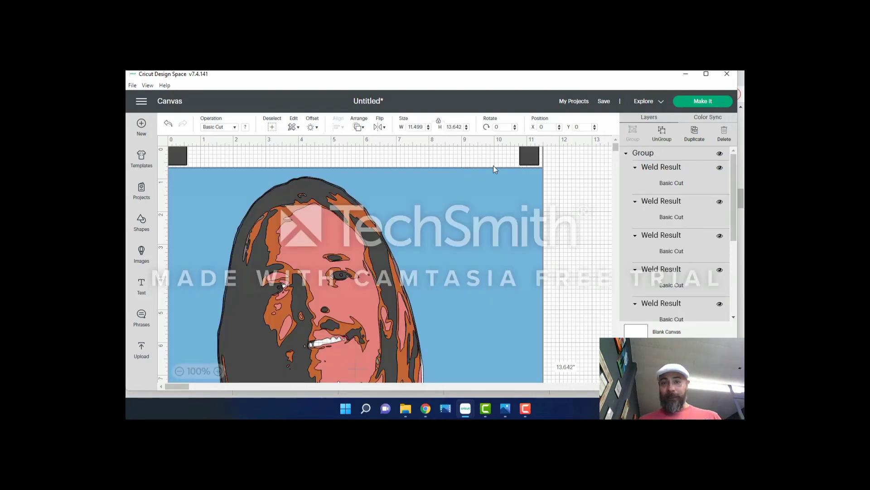
Set the width of the grouped portrait to 11.5 inches
{"action": "left_click", "coordinate": [424, 125]}
{"action": "key", "text": "BackSpace"}
{"action": "key", "text": "BackSpace"}
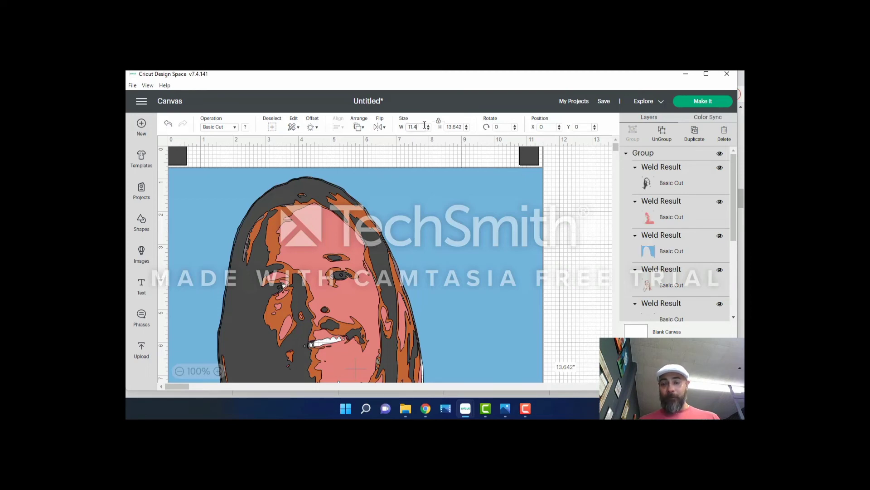
{"action": "type", "text": "5"}
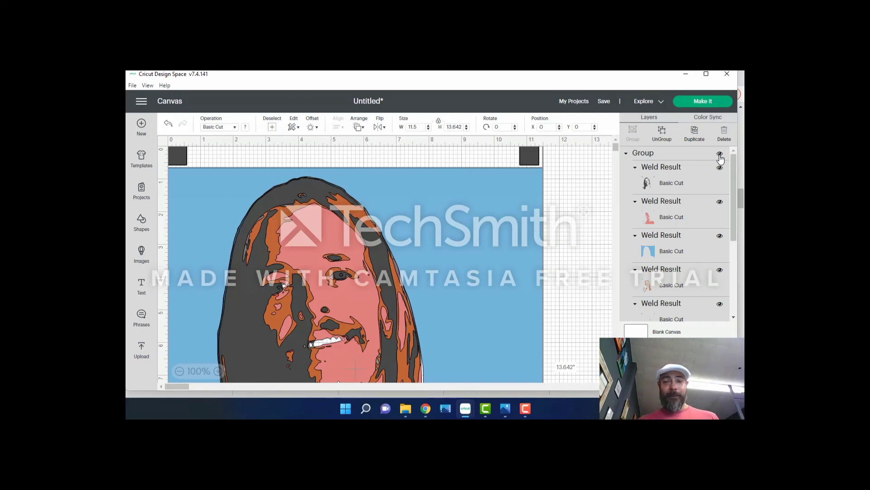
Hide the whole group and examine the dark hair, pink skin and blue background layers one at a time
{"action": "left_click", "coordinate": [720, 156]}
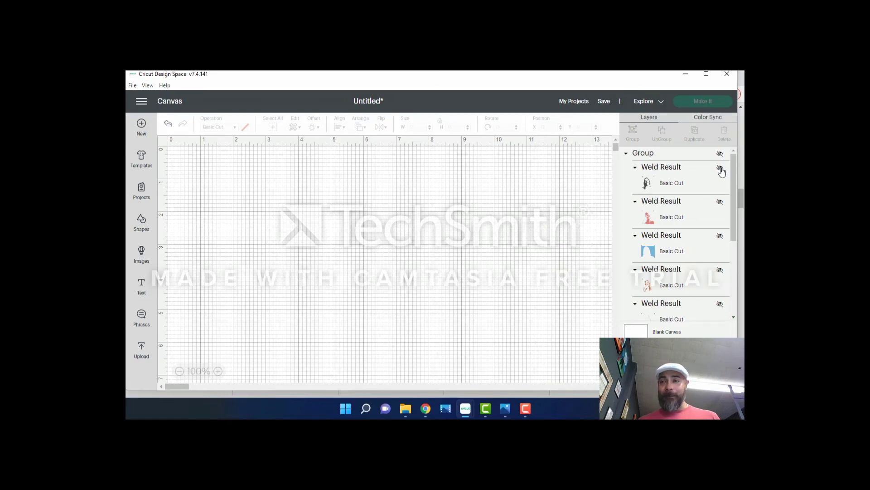
{"action": "left_click", "coordinate": [720, 168]}
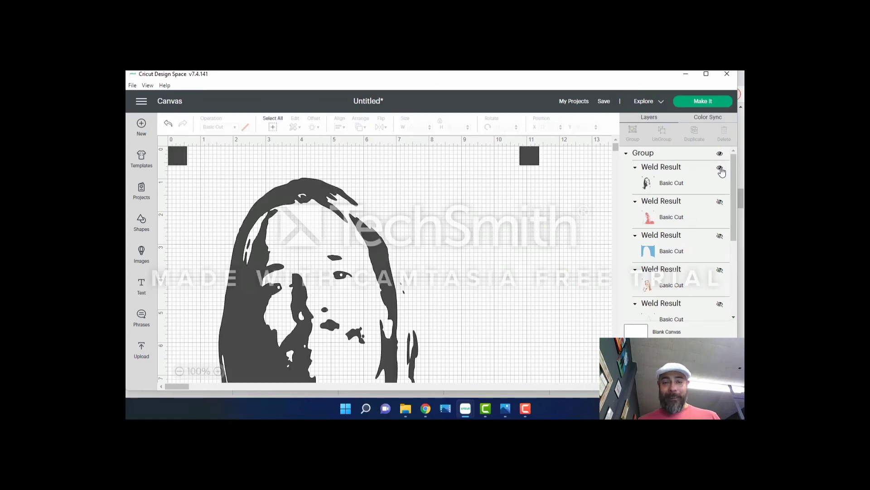
{"action": "left_click", "coordinate": [180, 376]}
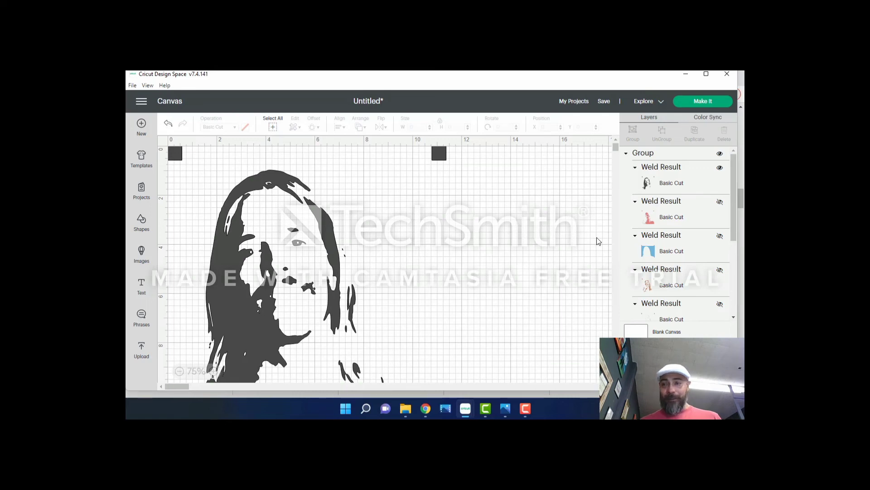
{"action": "left_click", "coordinate": [721, 168]}
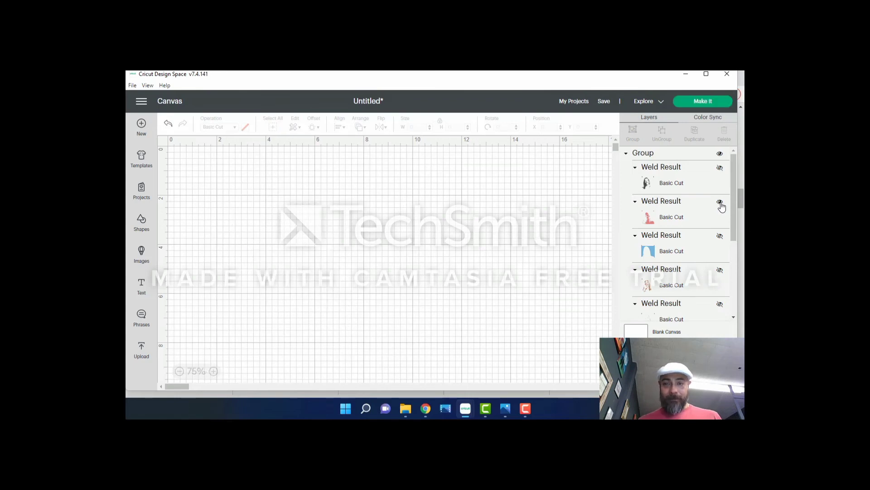
{"action": "left_click", "coordinate": [720, 204]}
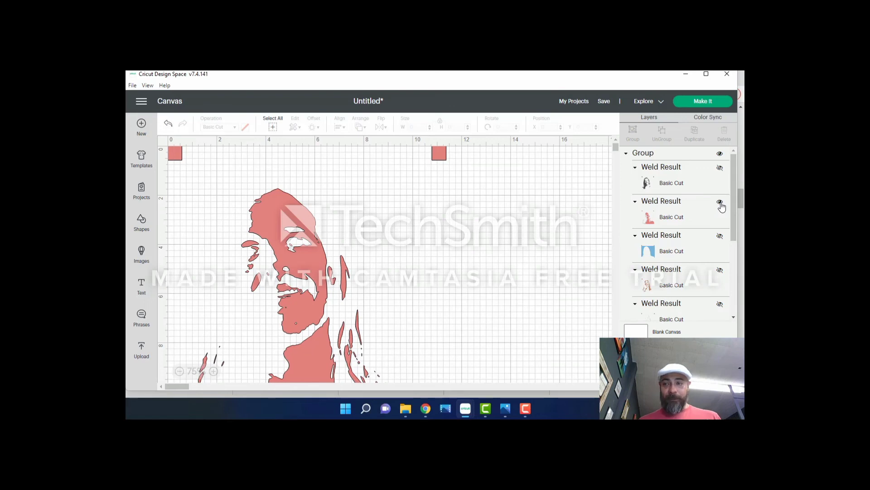
{"action": "left_click", "coordinate": [720, 202]}
{"action": "left_click", "coordinate": [721, 237]}
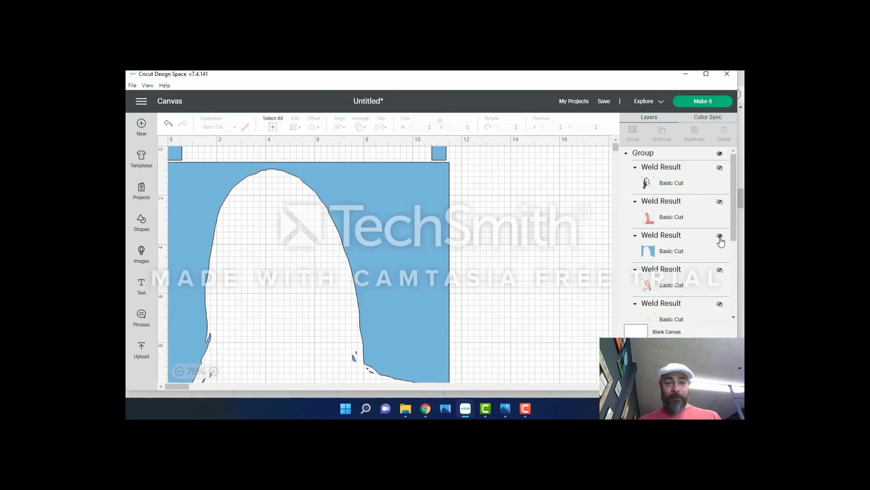
{"action": "left_click", "coordinate": [720, 237]}
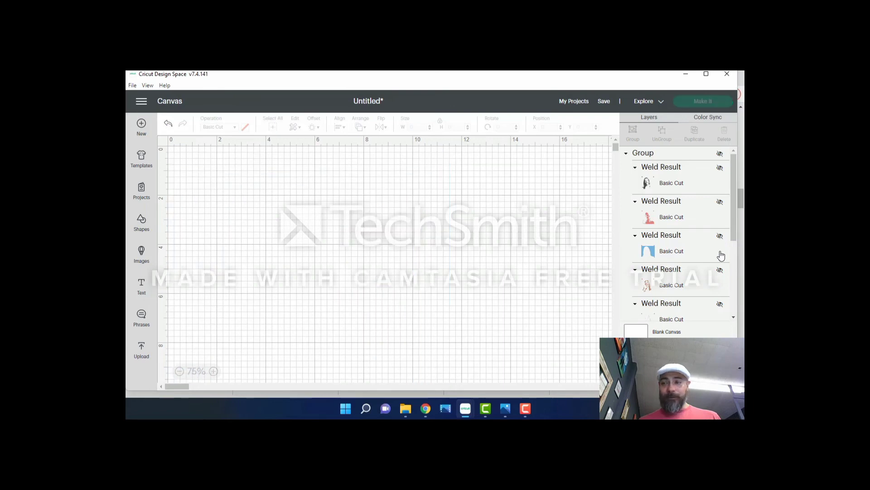
Examine the orange layer and the gray-brown outline layer one at a time, hiding each after viewing
{"action": "left_click", "coordinate": [720, 271]}
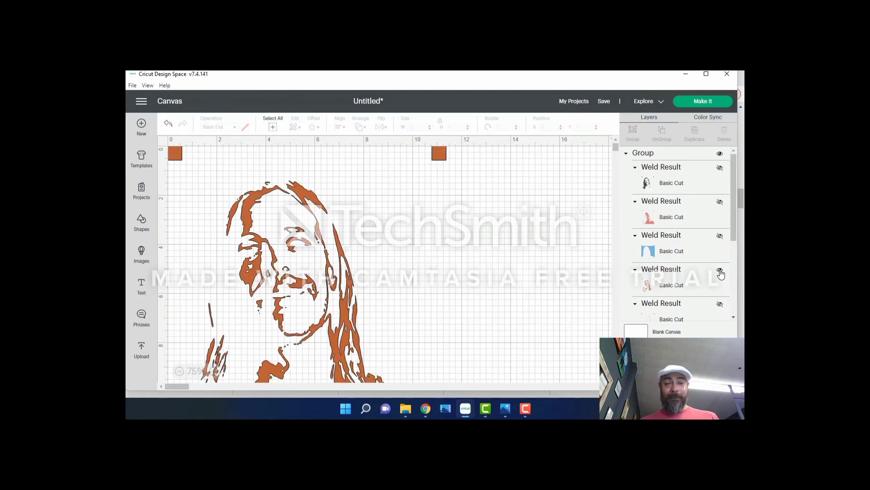
{"action": "left_click", "coordinate": [720, 271]}
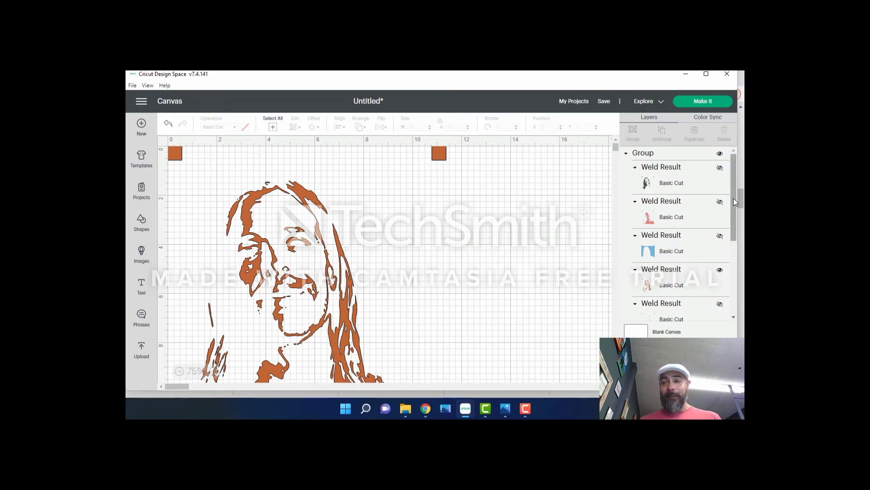
{"action": "left_click", "coordinate": [720, 271]}
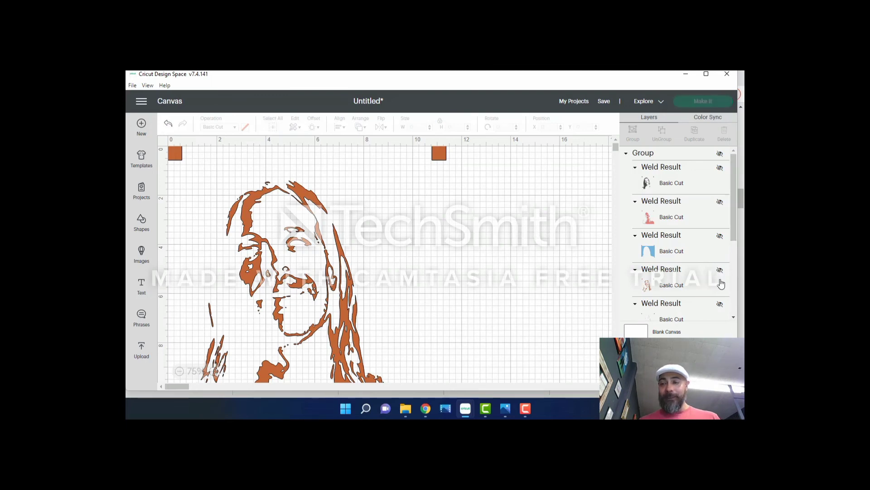
{"action": "left_click", "coordinate": [720, 309]}
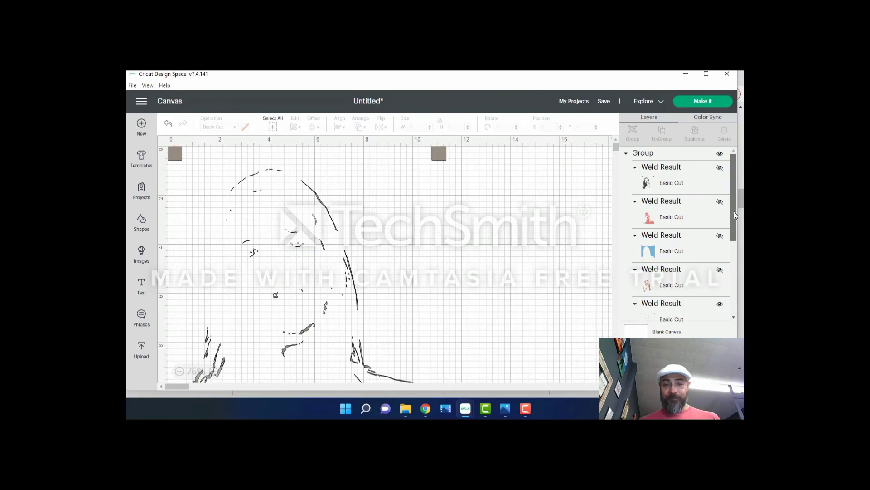
{"action": "left_click_drag", "start_coordinate": [733, 211], "coordinate": [735, 218]}
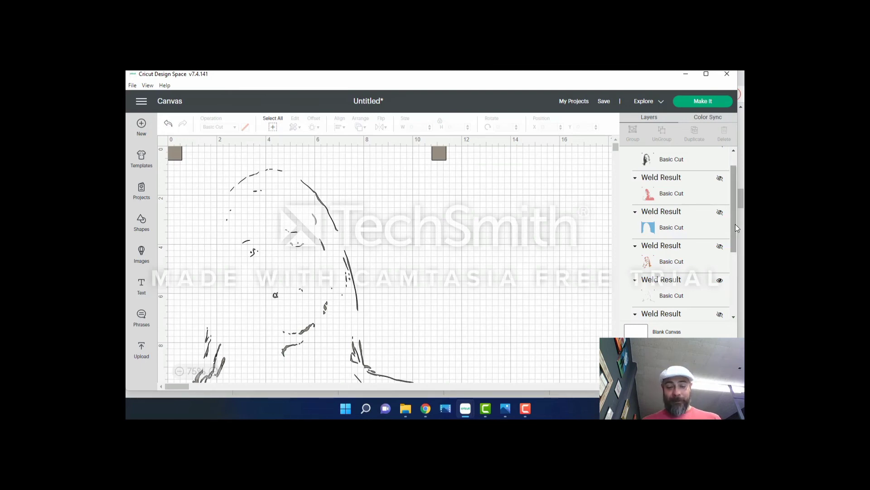
{"action": "left_click_drag", "start_coordinate": [735, 224], "coordinate": [738, 260]}
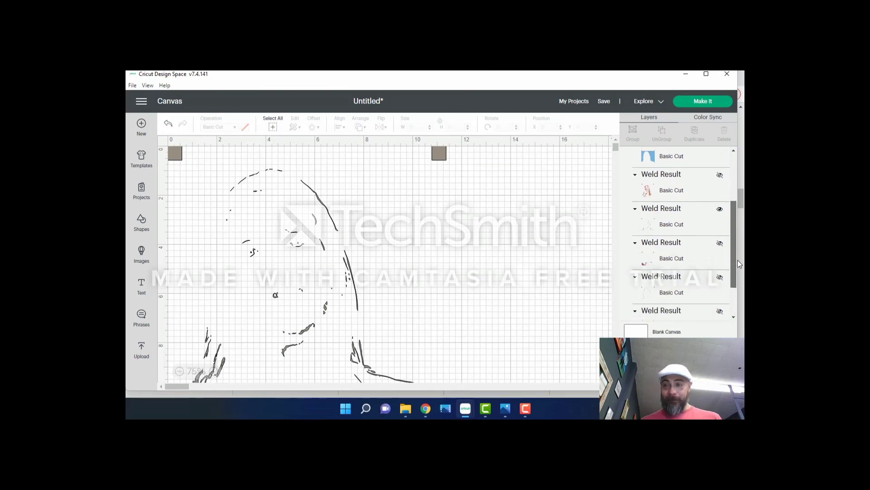
{"action": "left_click", "coordinate": [721, 210]}
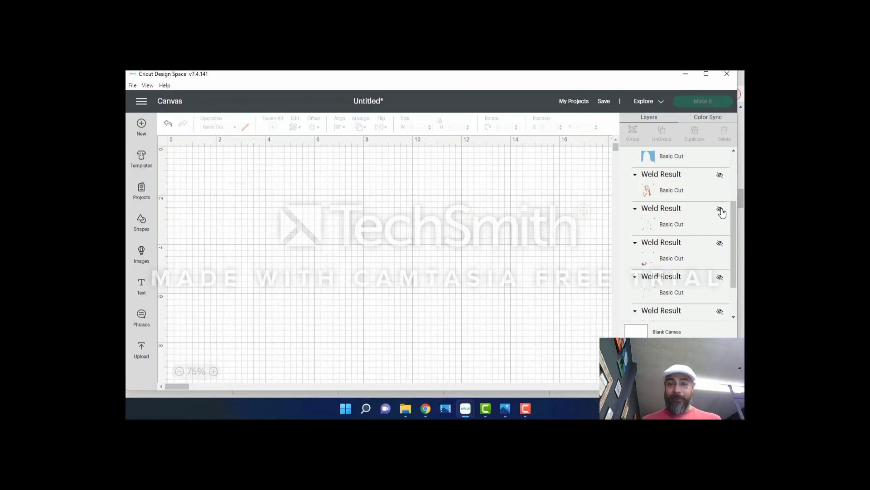
Examine the magenta shirt layer and the grayish-purple outline layer separately, hiding each after viewing
{"action": "left_click", "coordinate": [720, 245]}
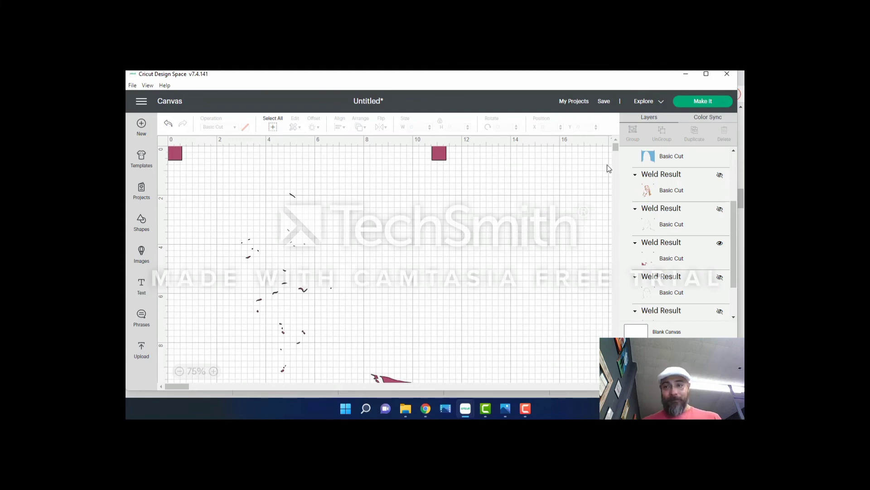
{"action": "left_click", "coordinate": [179, 371]}
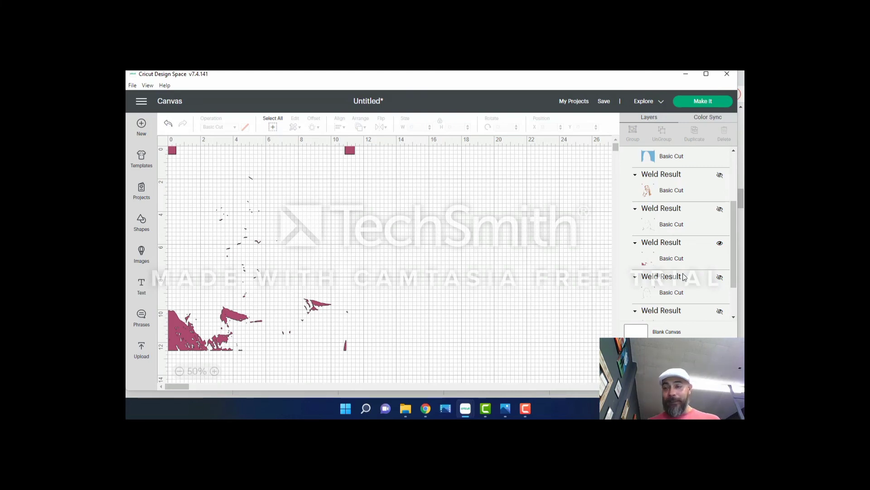
{"action": "left_click", "coordinate": [720, 244]}
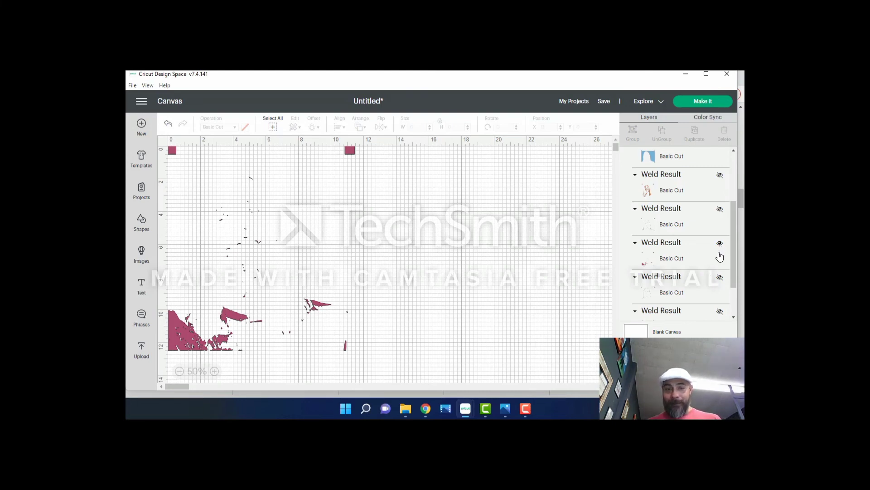
{"action": "left_click", "coordinate": [721, 279]}
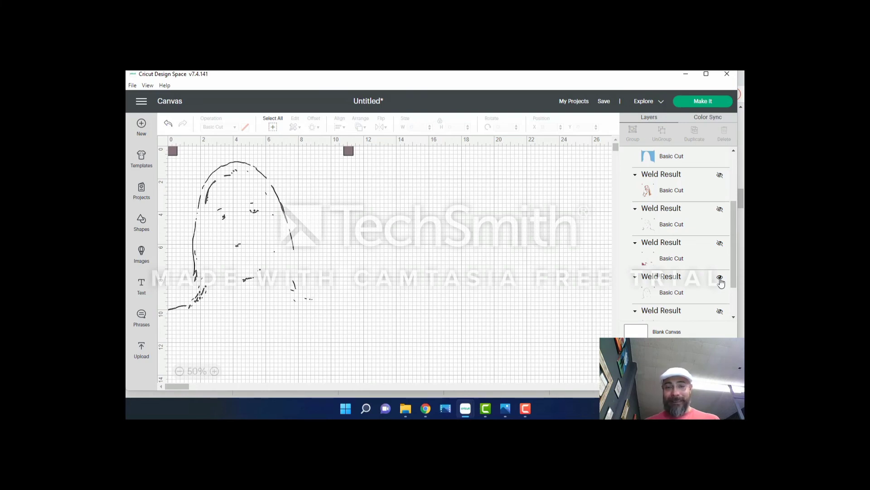
{"action": "left_click", "coordinate": [720, 278]}
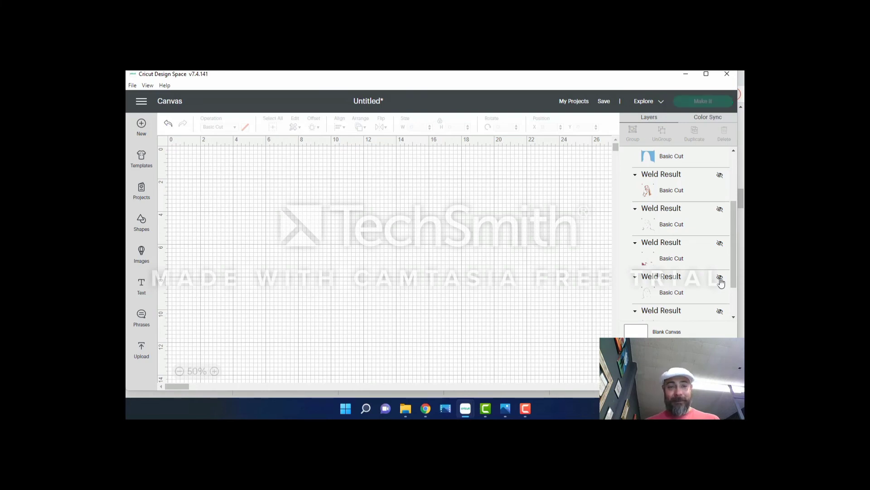
Isolate and delete the light gray outline layer and the dark blue outline layer with their registration squares
{"action": "left_click", "coordinate": [720, 313]}
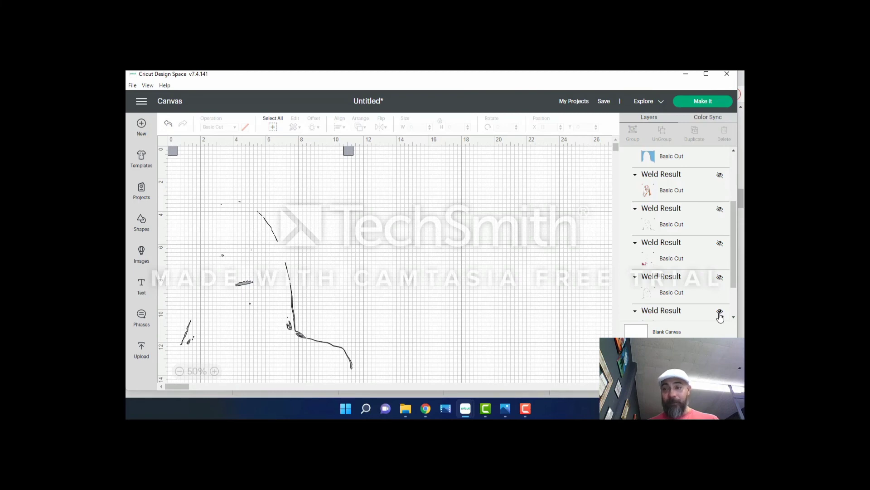
{"action": "key", "text": "F10"}
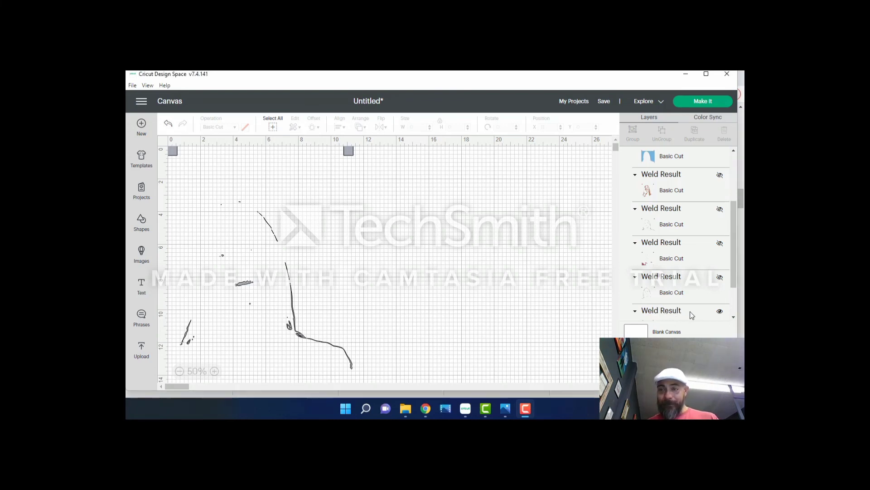
{"action": "key", "text": "ctrl+a"}
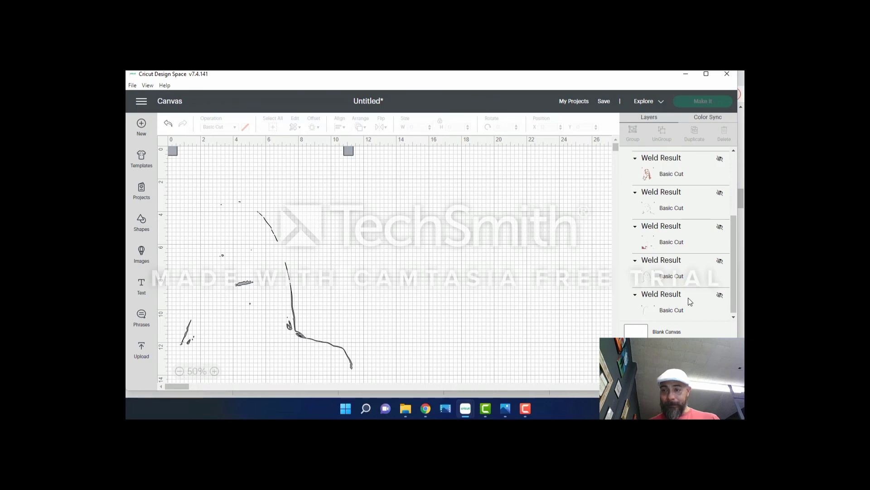
{"action": "left_click", "coordinate": [720, 296]}
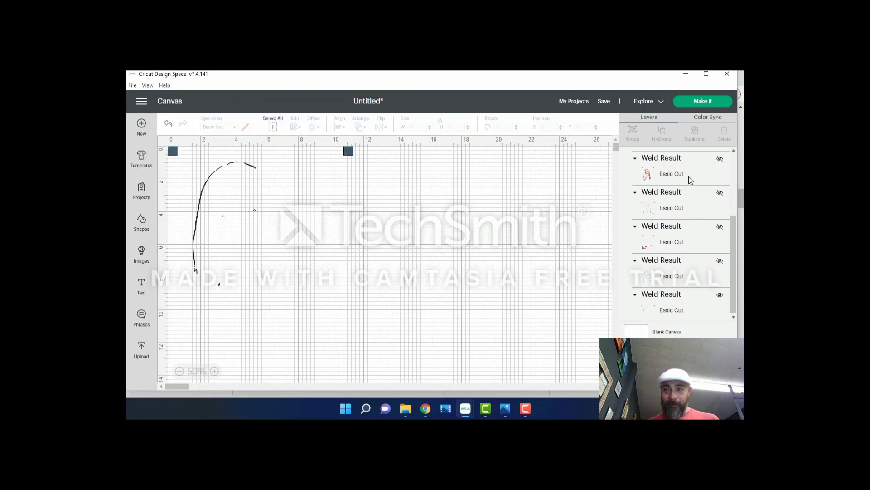
{"action": "left_click", "coordinate": [660, 300]}
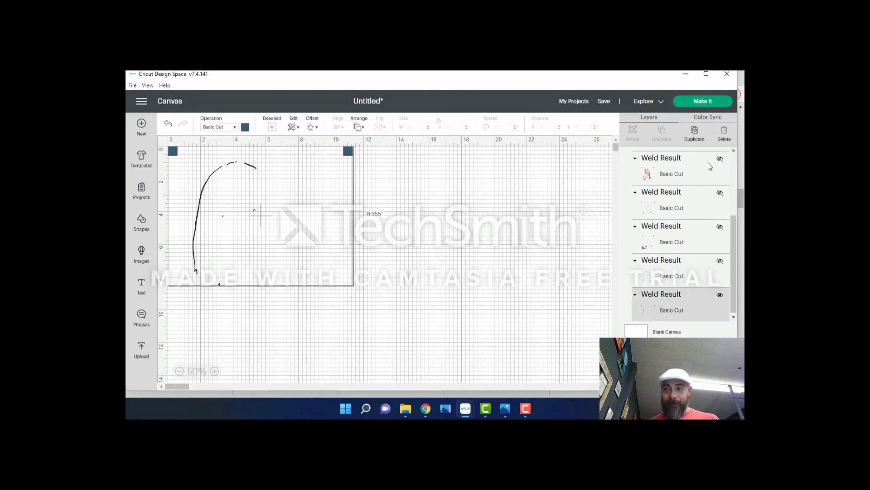
{"action": "left_click", "coordinate": [724, 136]}
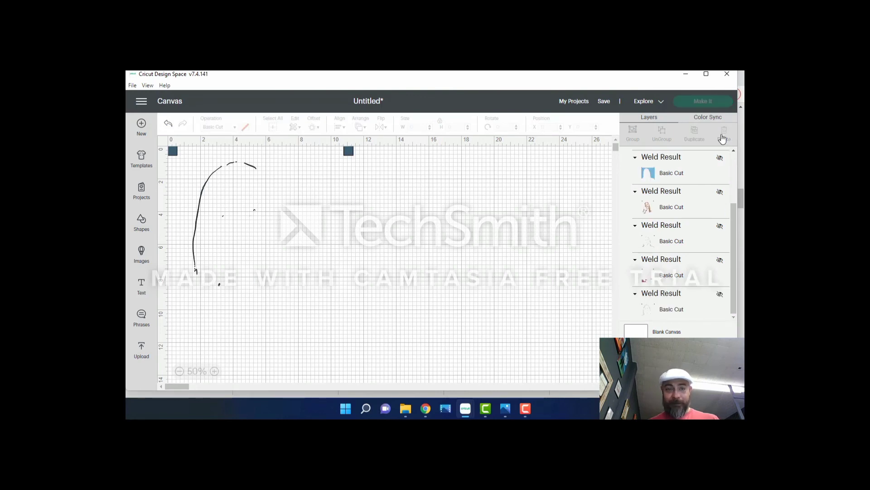
Delete the grayish-purple outline layer and make the remaining portrait group visible
{"action": "left_click", "coordinate": [720, 295]}
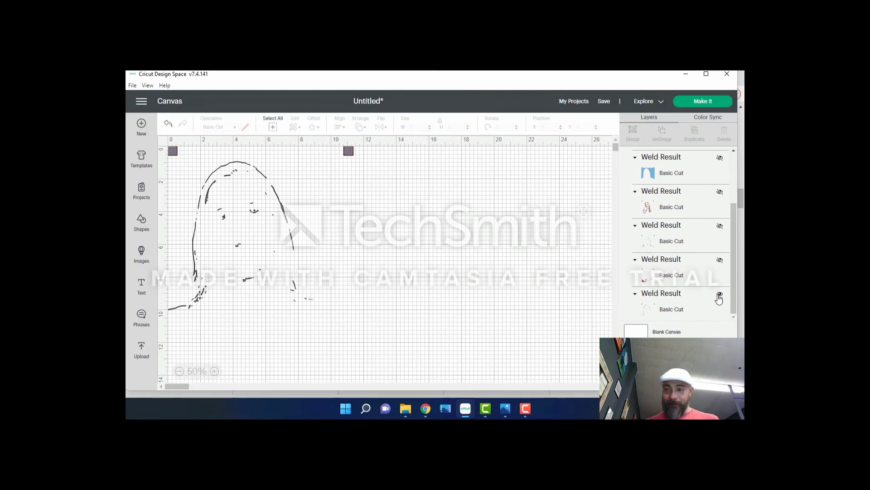
{"action": "left_click", "coordinate": [660, 295]}
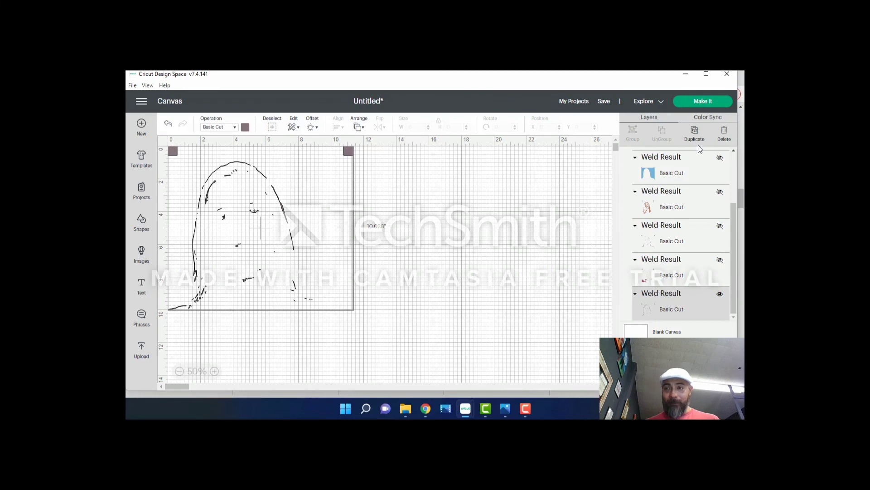
{"action": "left_click", "coordinate": [723, 138]}
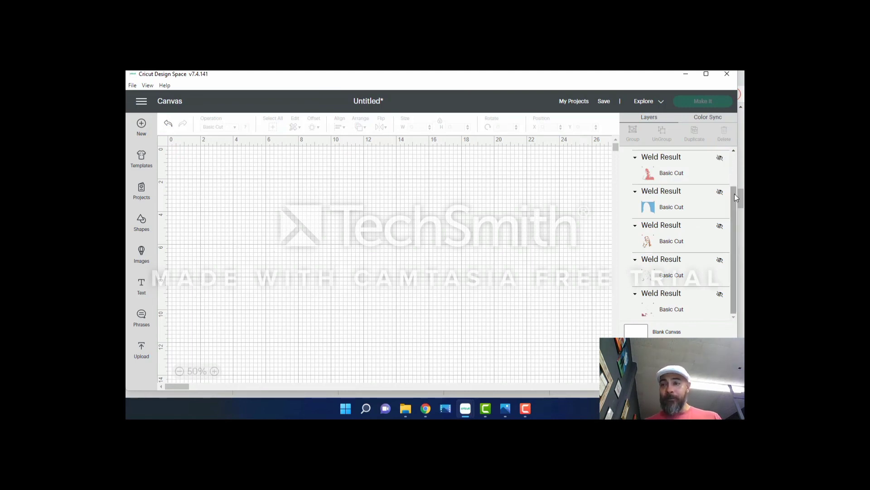
{"action": "left_click_drag", "start_coordinate": [734, 194], "coordinate": [730, 140]}
{"action": "left_click", "coordinate": [720, 155]}
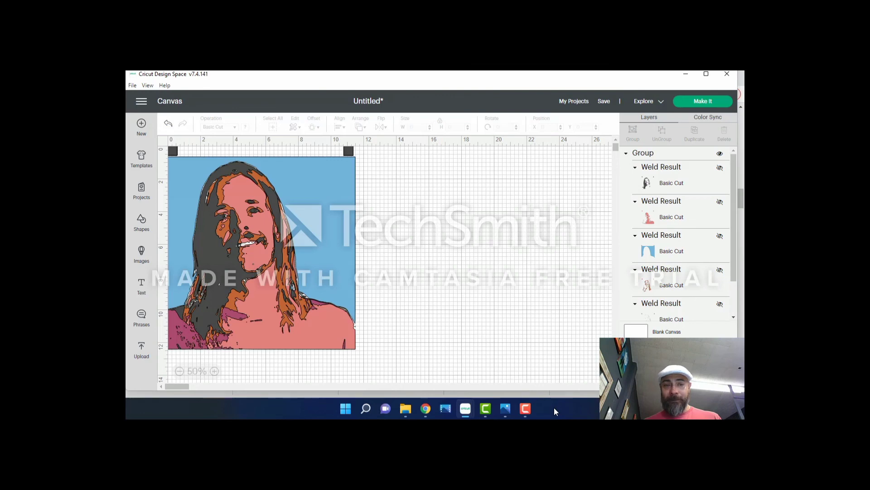
Save the project with the title "taylor"
{"action": "left_click", "coordinate": [554, 407]}
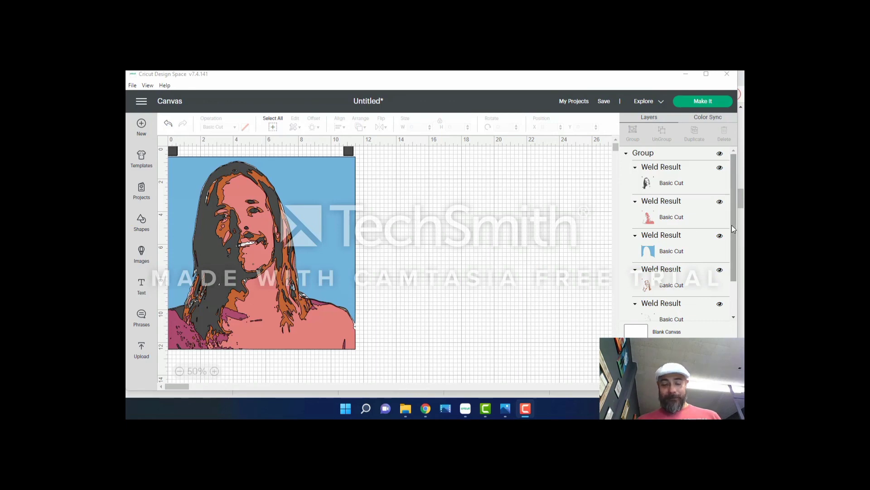
{"action": "left_click_drag", "start_coordinate": [732, 225], "coordinate": [736, 291]}
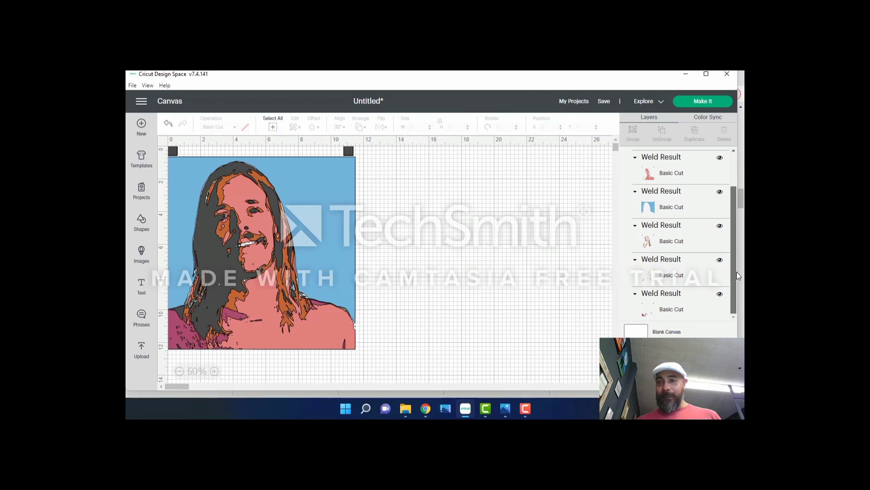
{"action": "left_click_drag", "start_coordinate": [739, 249], "coordinate": [732, 211]}
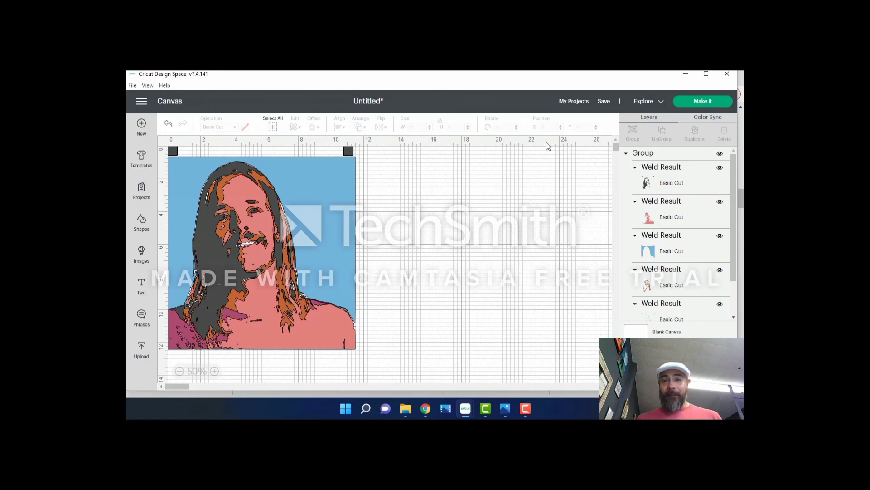
{"action": "left_click", "coordinate": [608, 104]}
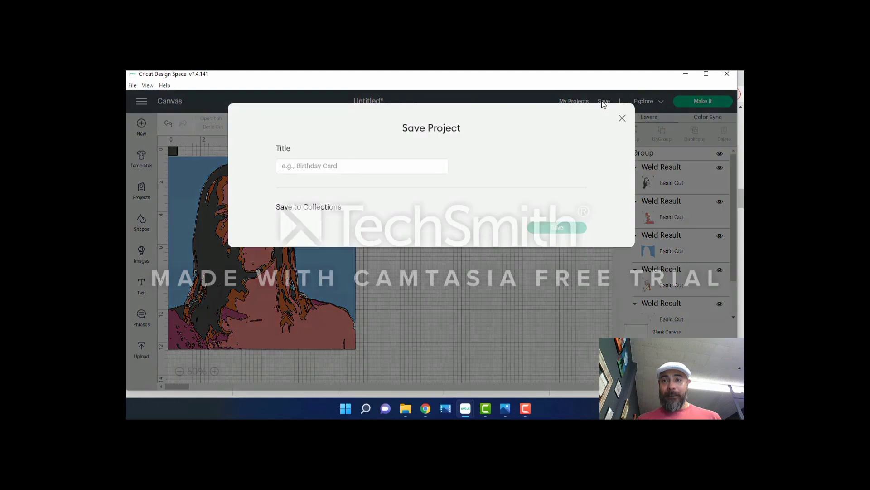
{"action": "left_click", "coordinate": [429, 163]}
{"action": "type", "text": "taylor"}
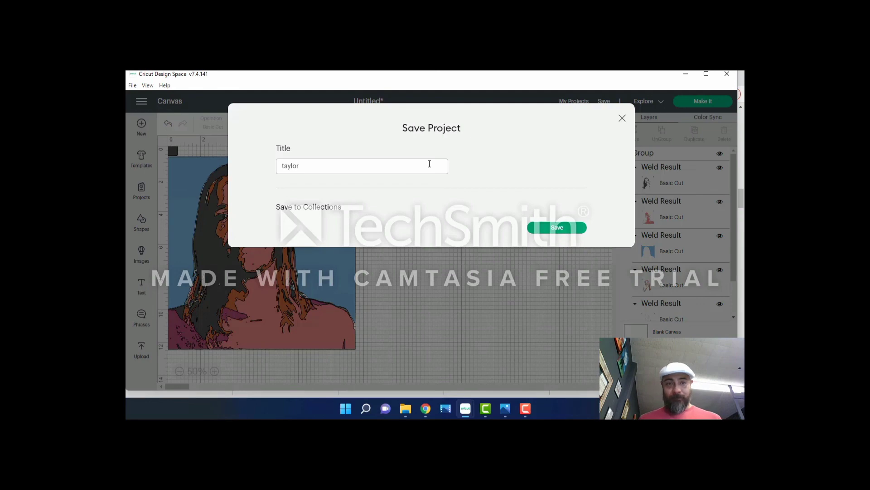
{"action": "key", "text": "Return"}
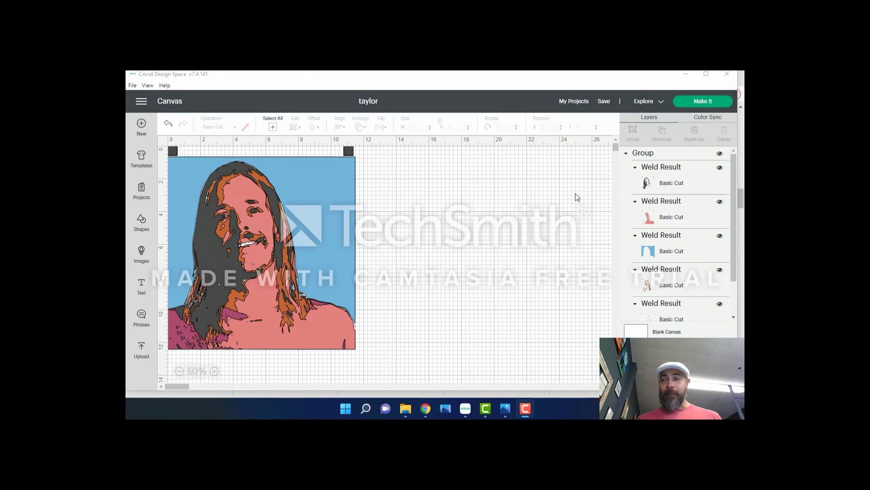
Send the project to cut preparation and accept continuing with a larger mat for the oversized images
{"action": "left_click", "coordinate": [690, 108]}
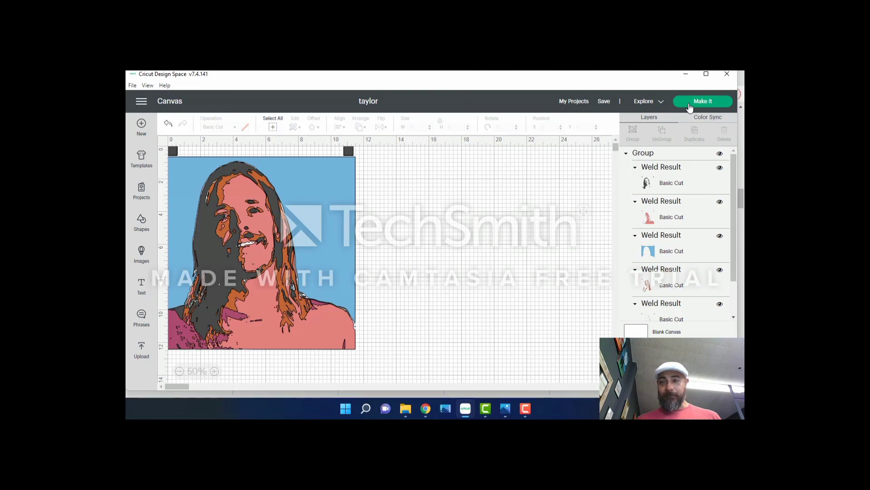
{"action": "left_click", "coordinate": [690, 105]}
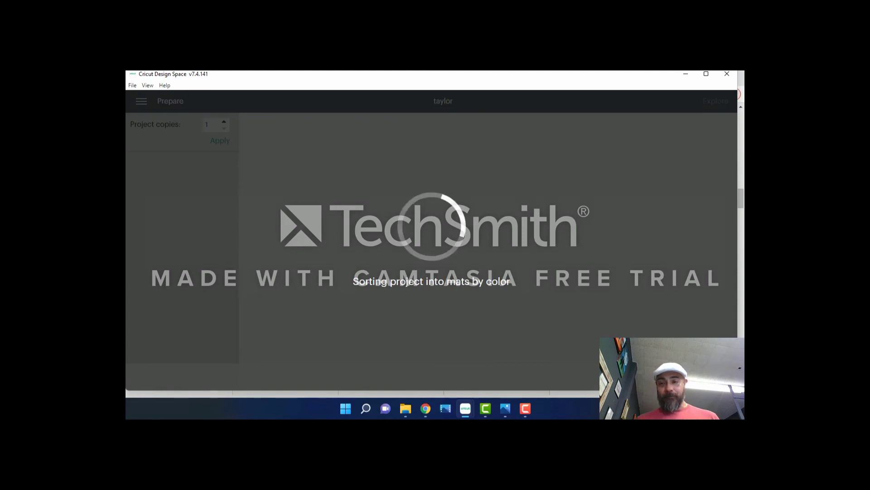
{"action": "key", "text": "F10"}
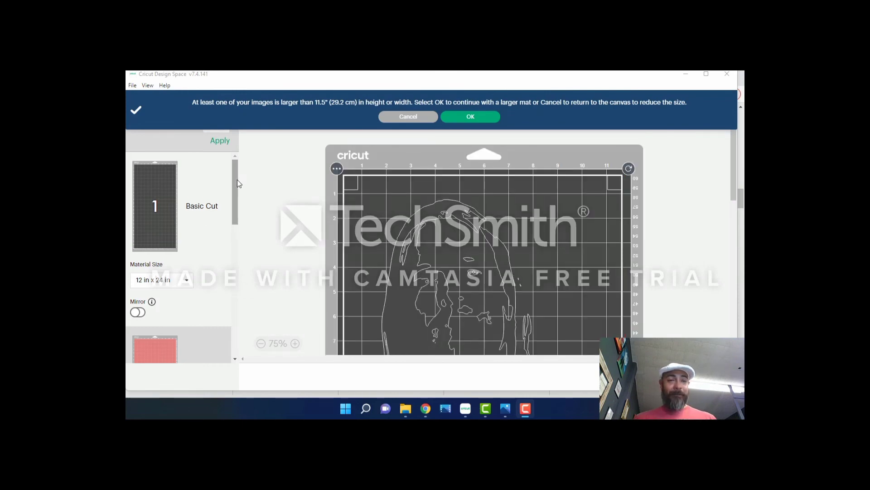
{"action": "left_click", "coordinate": [456, 117]}
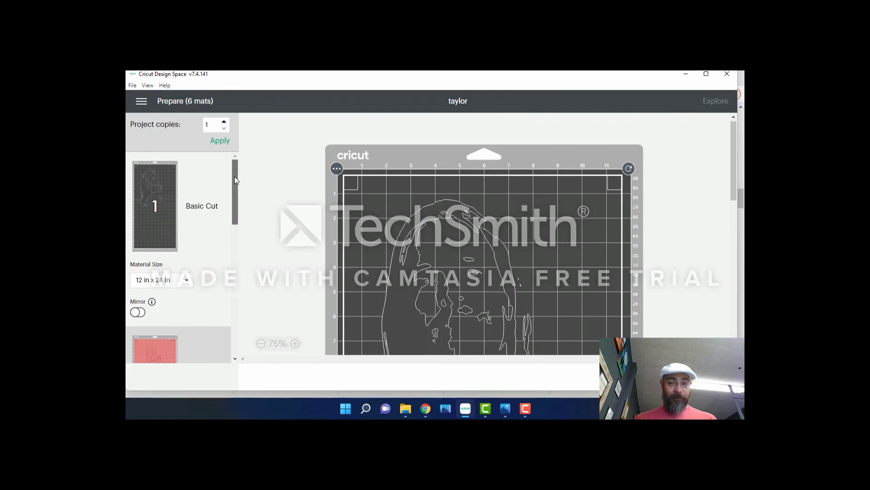
Review the prepared color mats and examine the cut layout on the dark gray mat 1
{"action": "scroll", "coordinate": [233, 199], "scroll_direction": "down", "scroll_amount": 4}
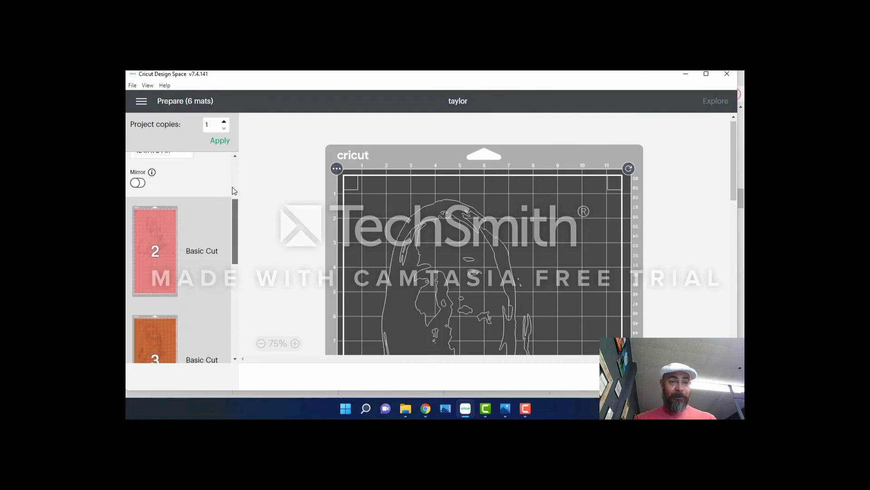
{"action": "scroll", "coordinate": [233, 182], "scroll_direction": "up", "scroll_amount": 5}
{"action": "left_click_drag", "start_coordinate": [233, 174], "coordinate": [236, 311]}
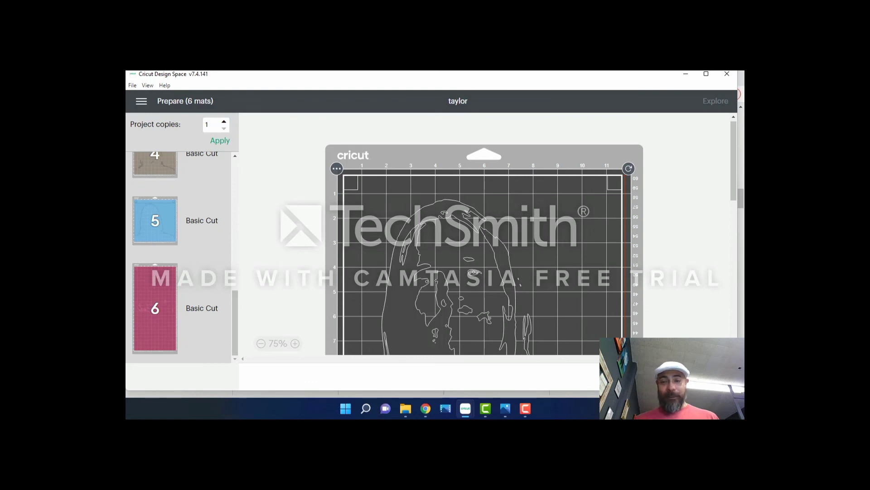
{"action": "key", "text": "F10"}
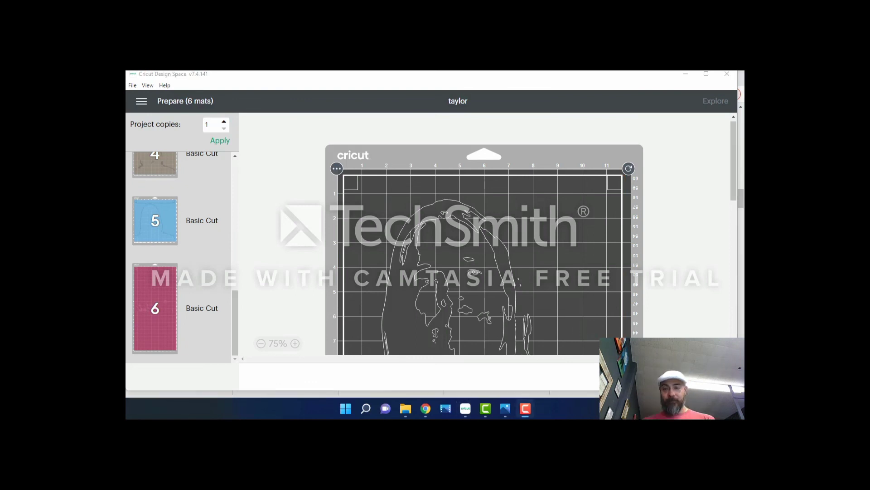
{"action": "left_click", "coordinate": [733, 155]}
{"action": "left_click_drag", "start_coordinate": [733, 155], "coordinate": [733, 185]}
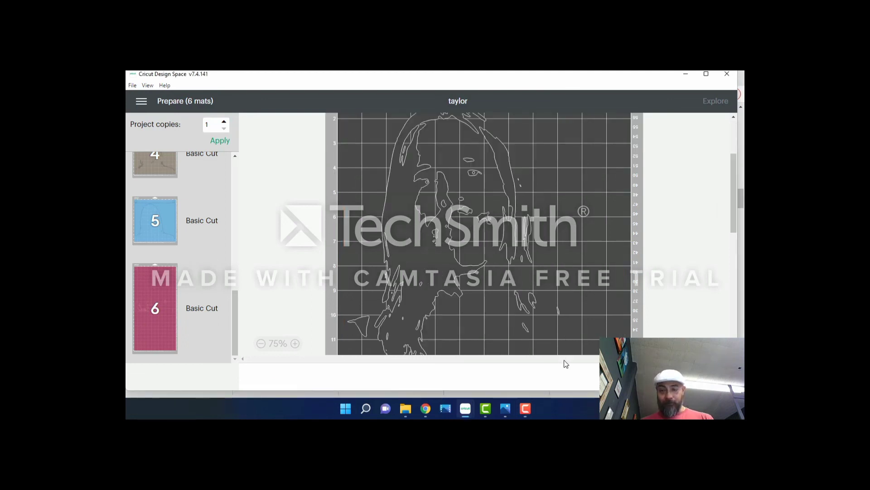
{"action": "key", "text": "F10"}
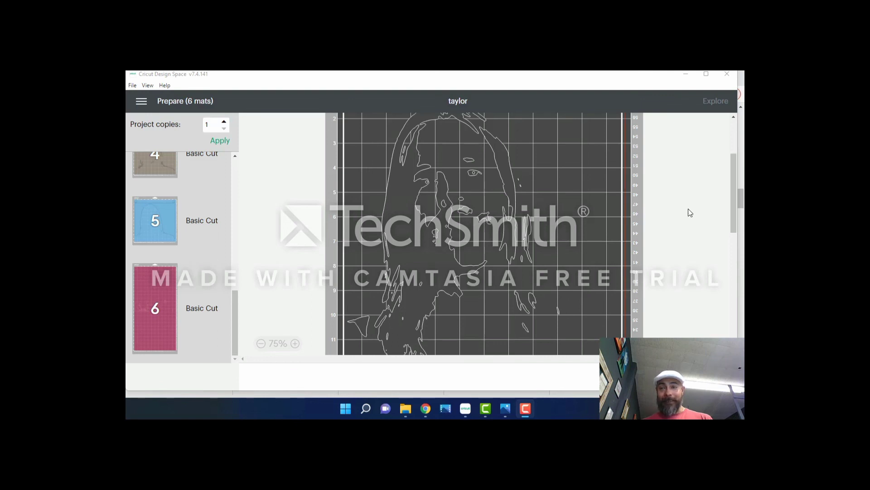
Open the blue mat 5 and inspect the placement of its background shape and registration squares
{"action": "left_click", "coordinate": [153, 226]}
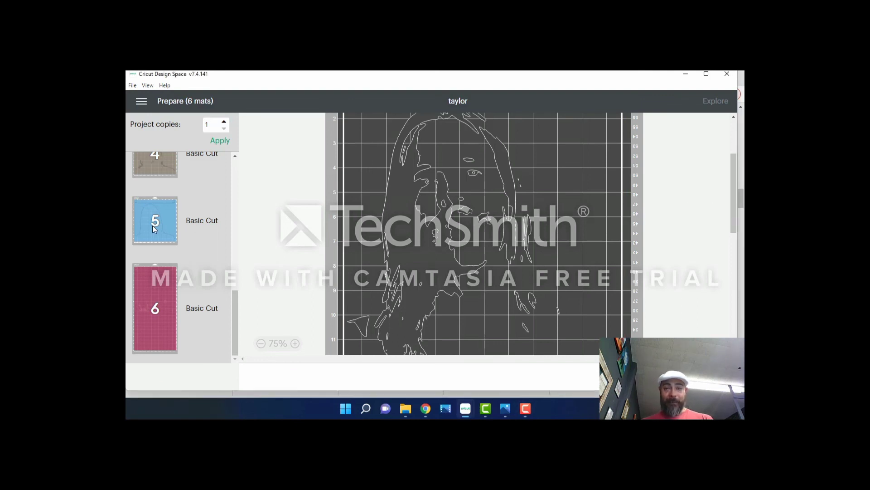
{"action": "left_click", "coordinate": [153, 225]}
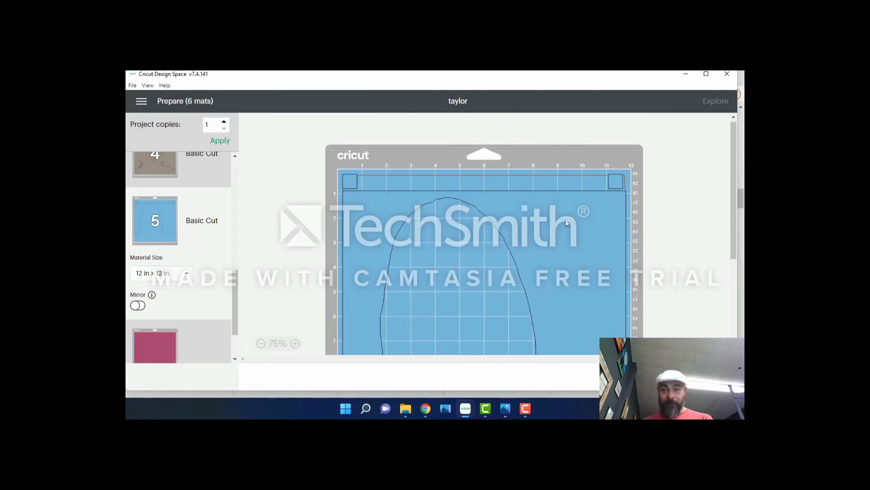
{"action": "left_click_drag", "start_coordinate": [732, 181], "coordinate": [723, 154]}
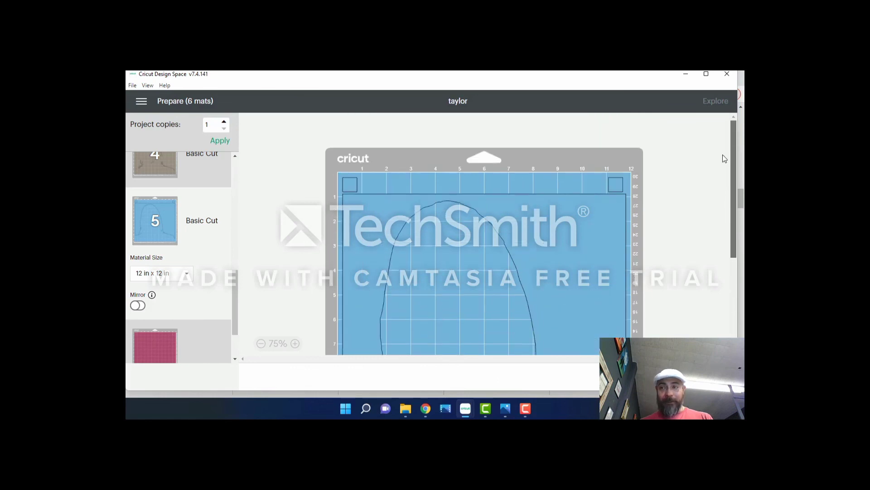